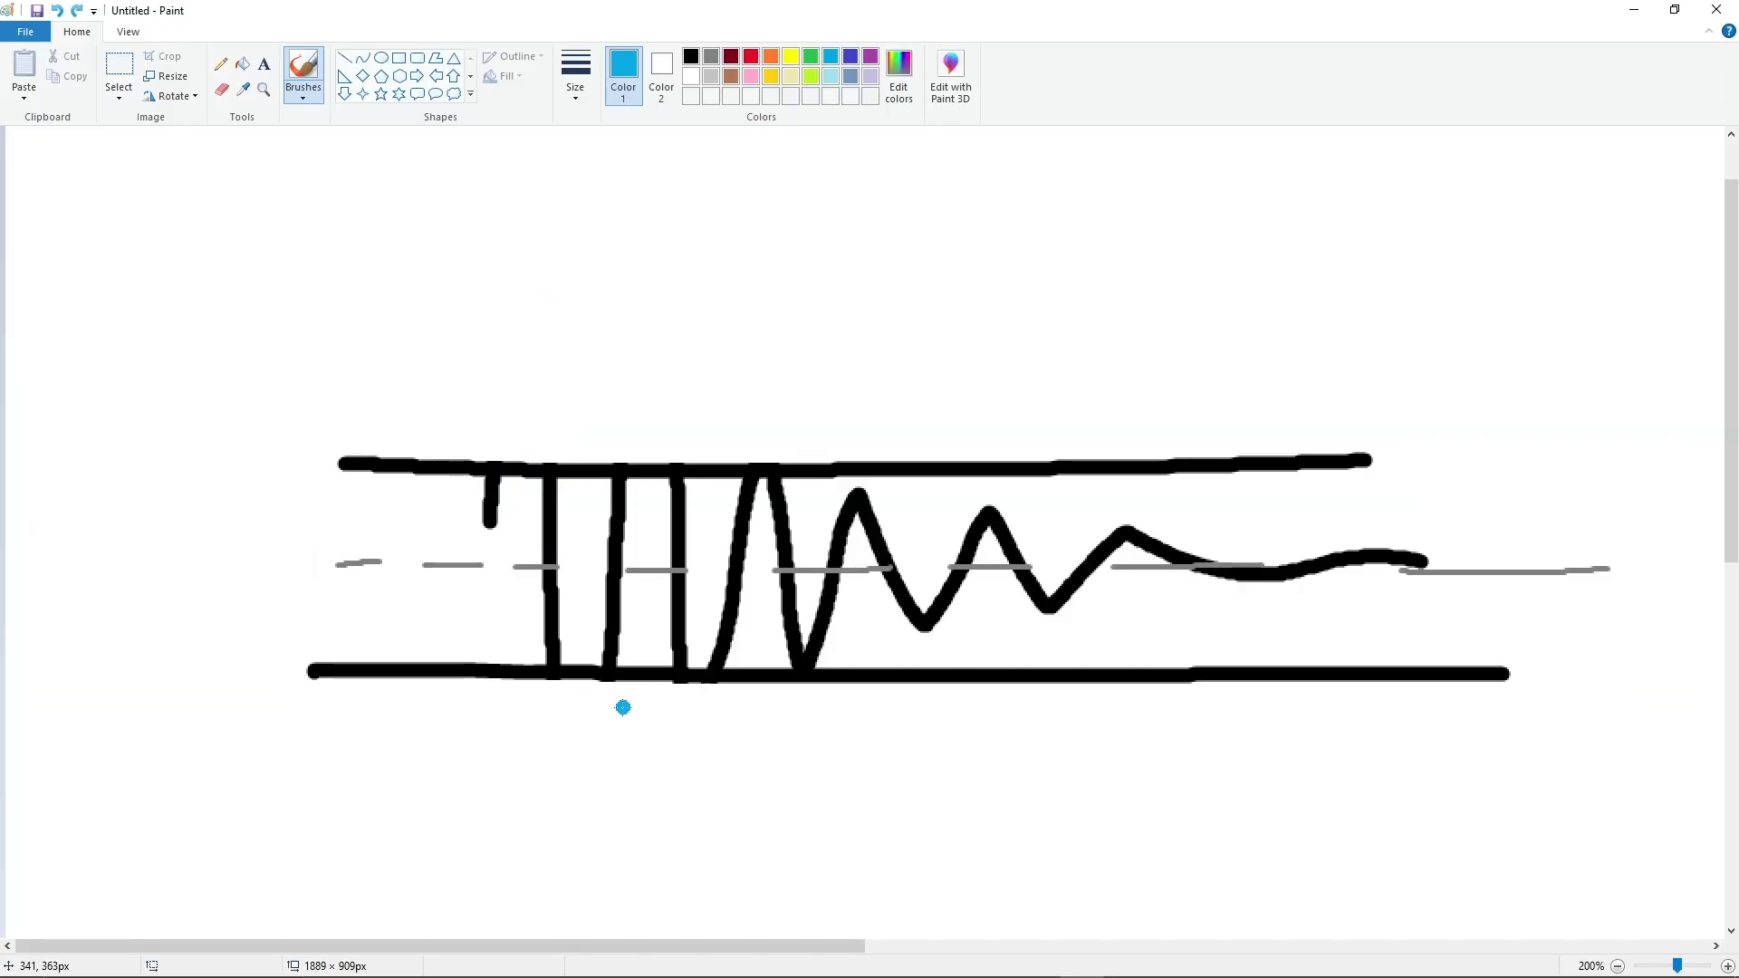
Sketch a tall transient peak, a dip and a small hump as brush annotations on the intro
mouse_move(490, 466)
mouse_down()
mouse_move(516, 266)
mouse_move(557, 466)
mouse_up()
drag(557, 661, 603, 661)
drag(625, 463, 680, 493)
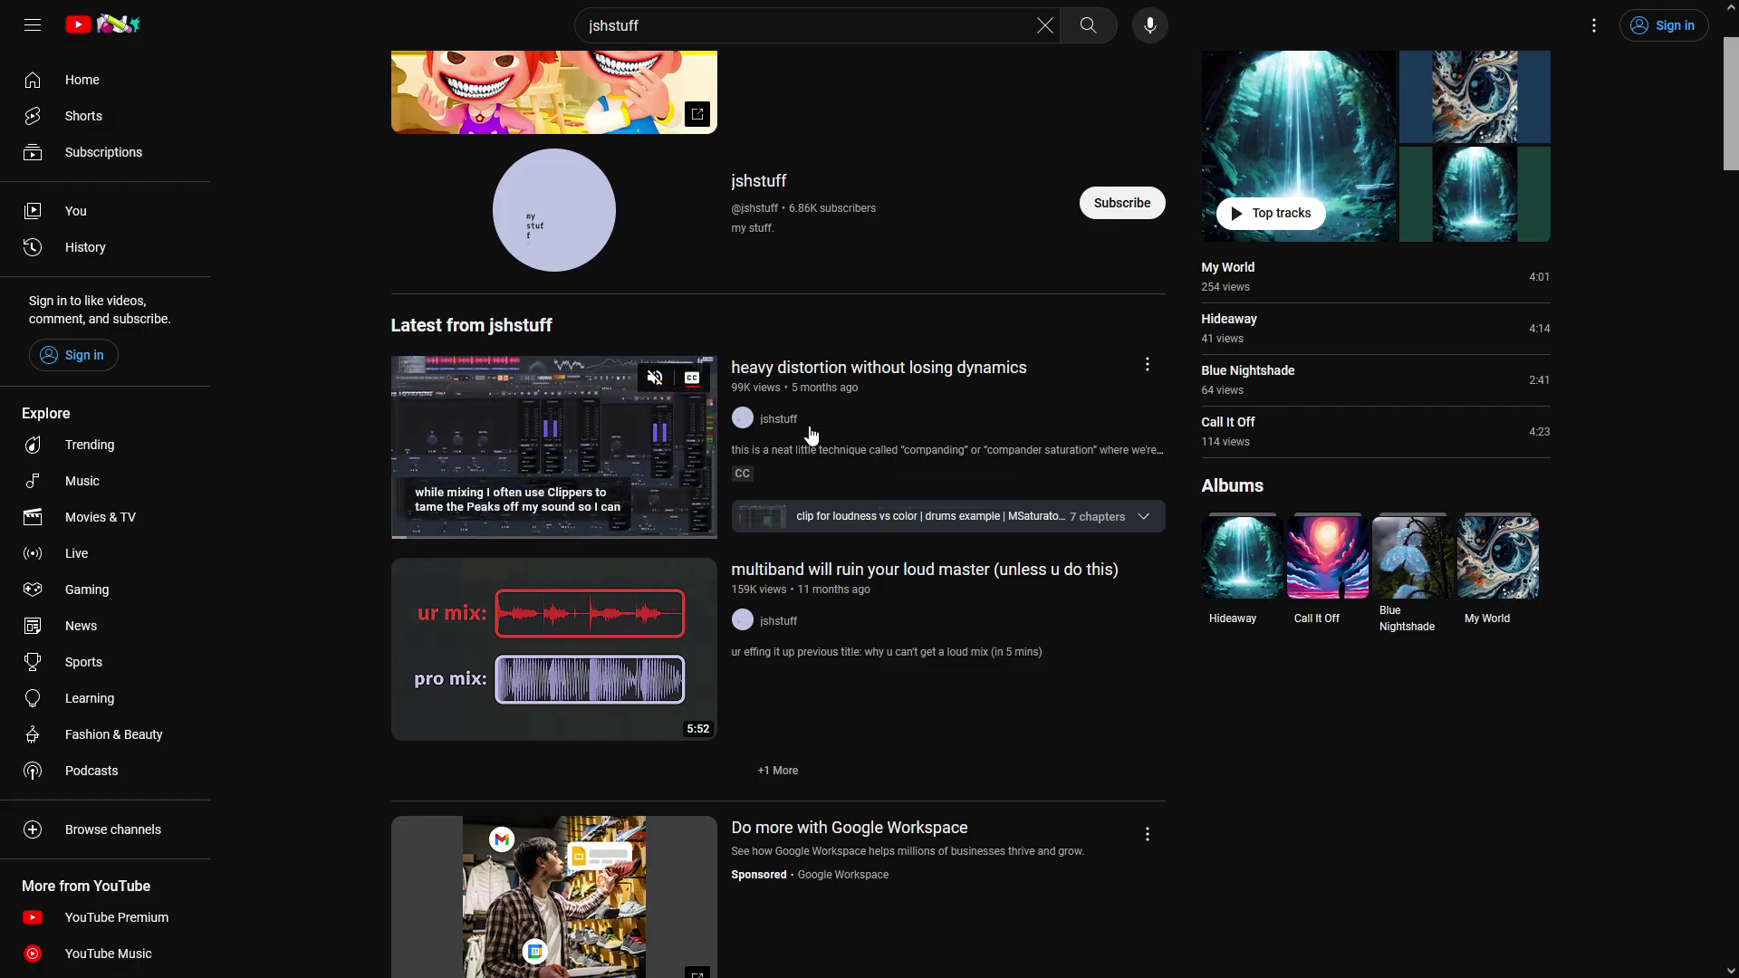
Open the channel's first video, 'heavy distortion without losing dynamics'
click(812, 435)
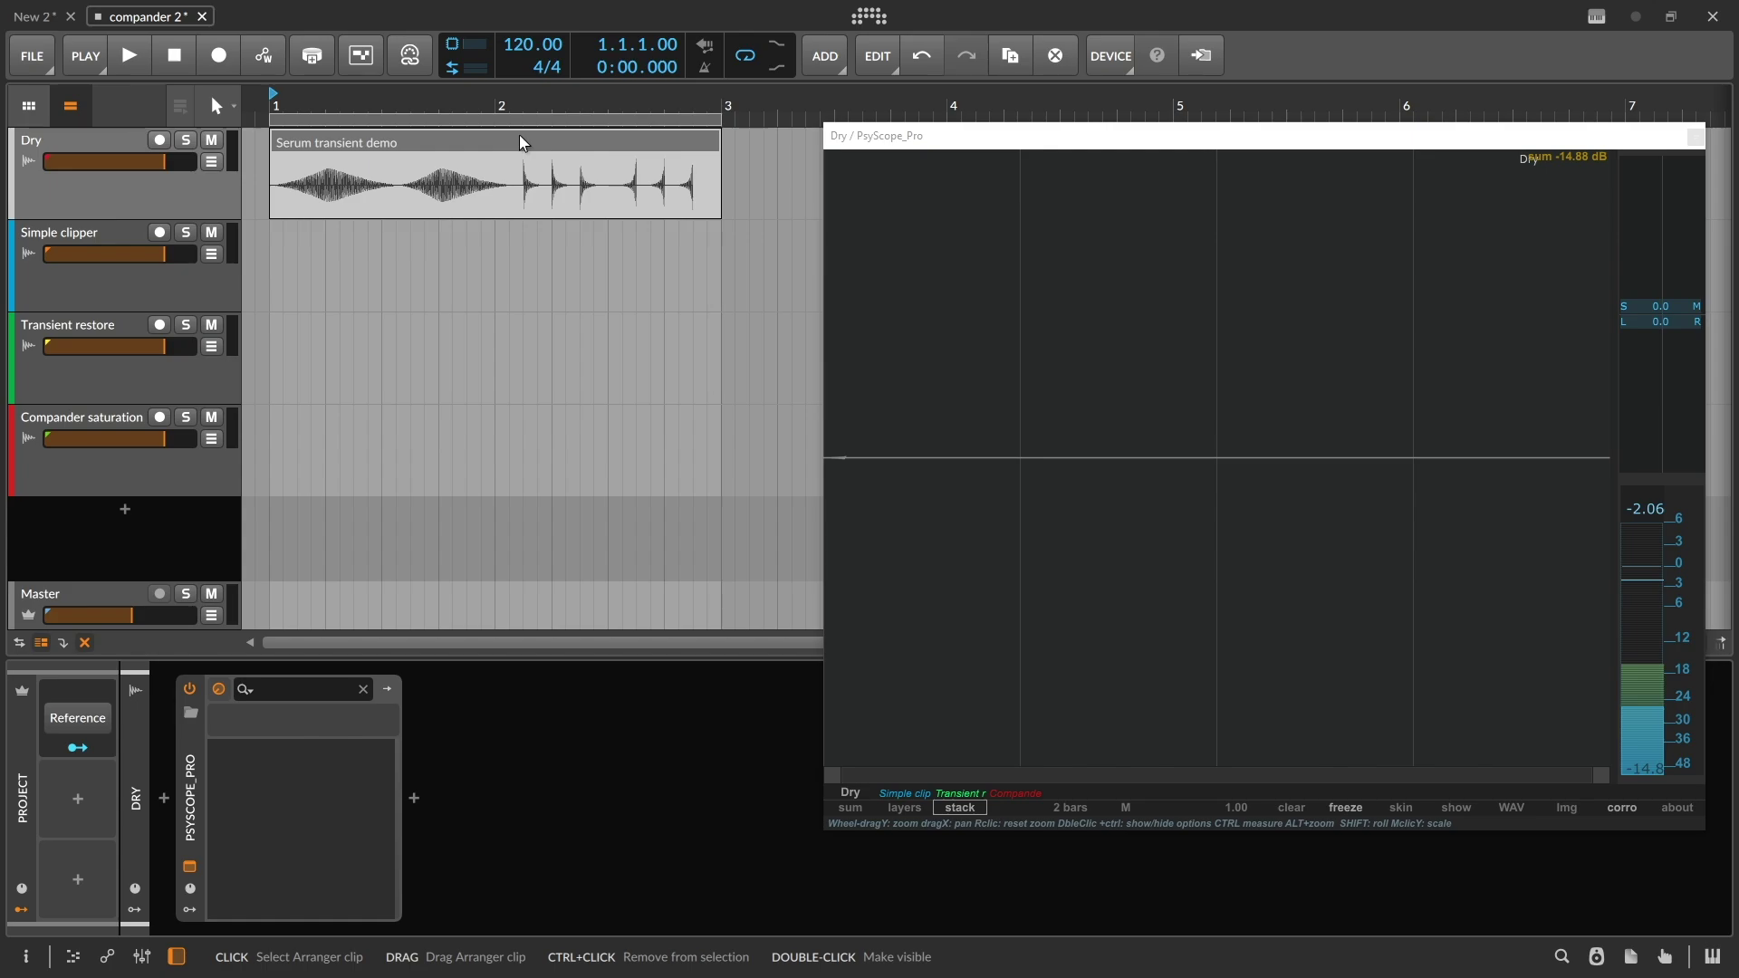
Play the Serum transient demo clip on the Dry track once, then stop
click(521, 138)
key(space)
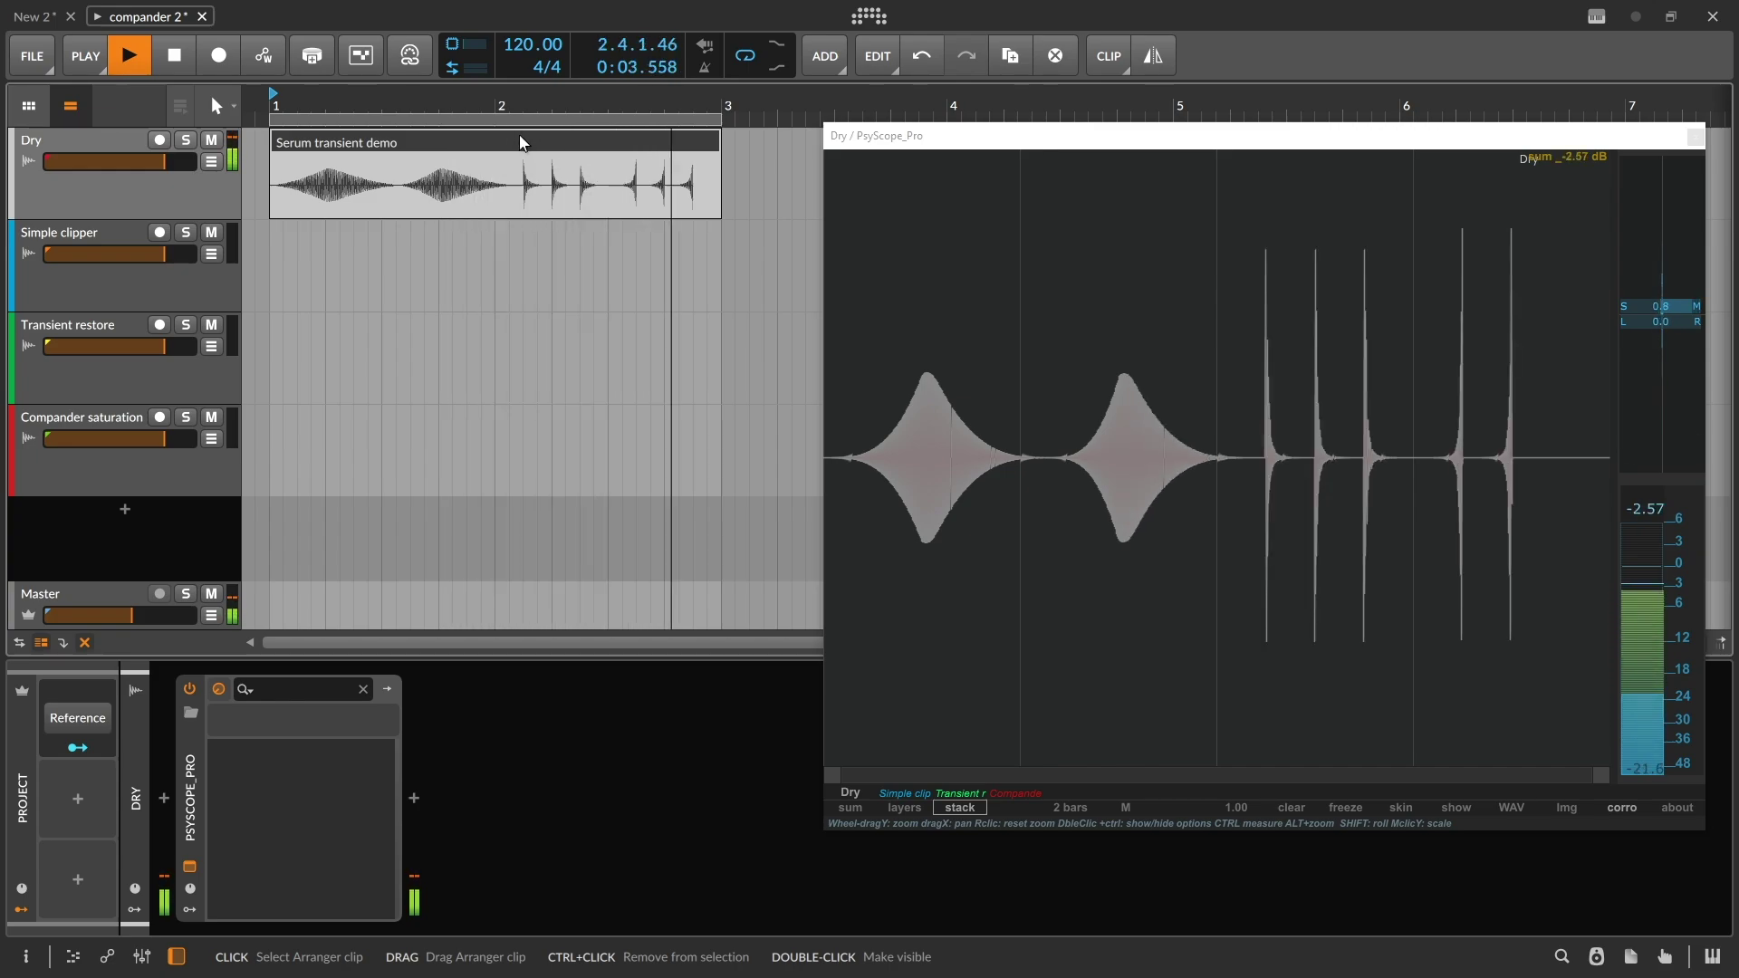
key(space)
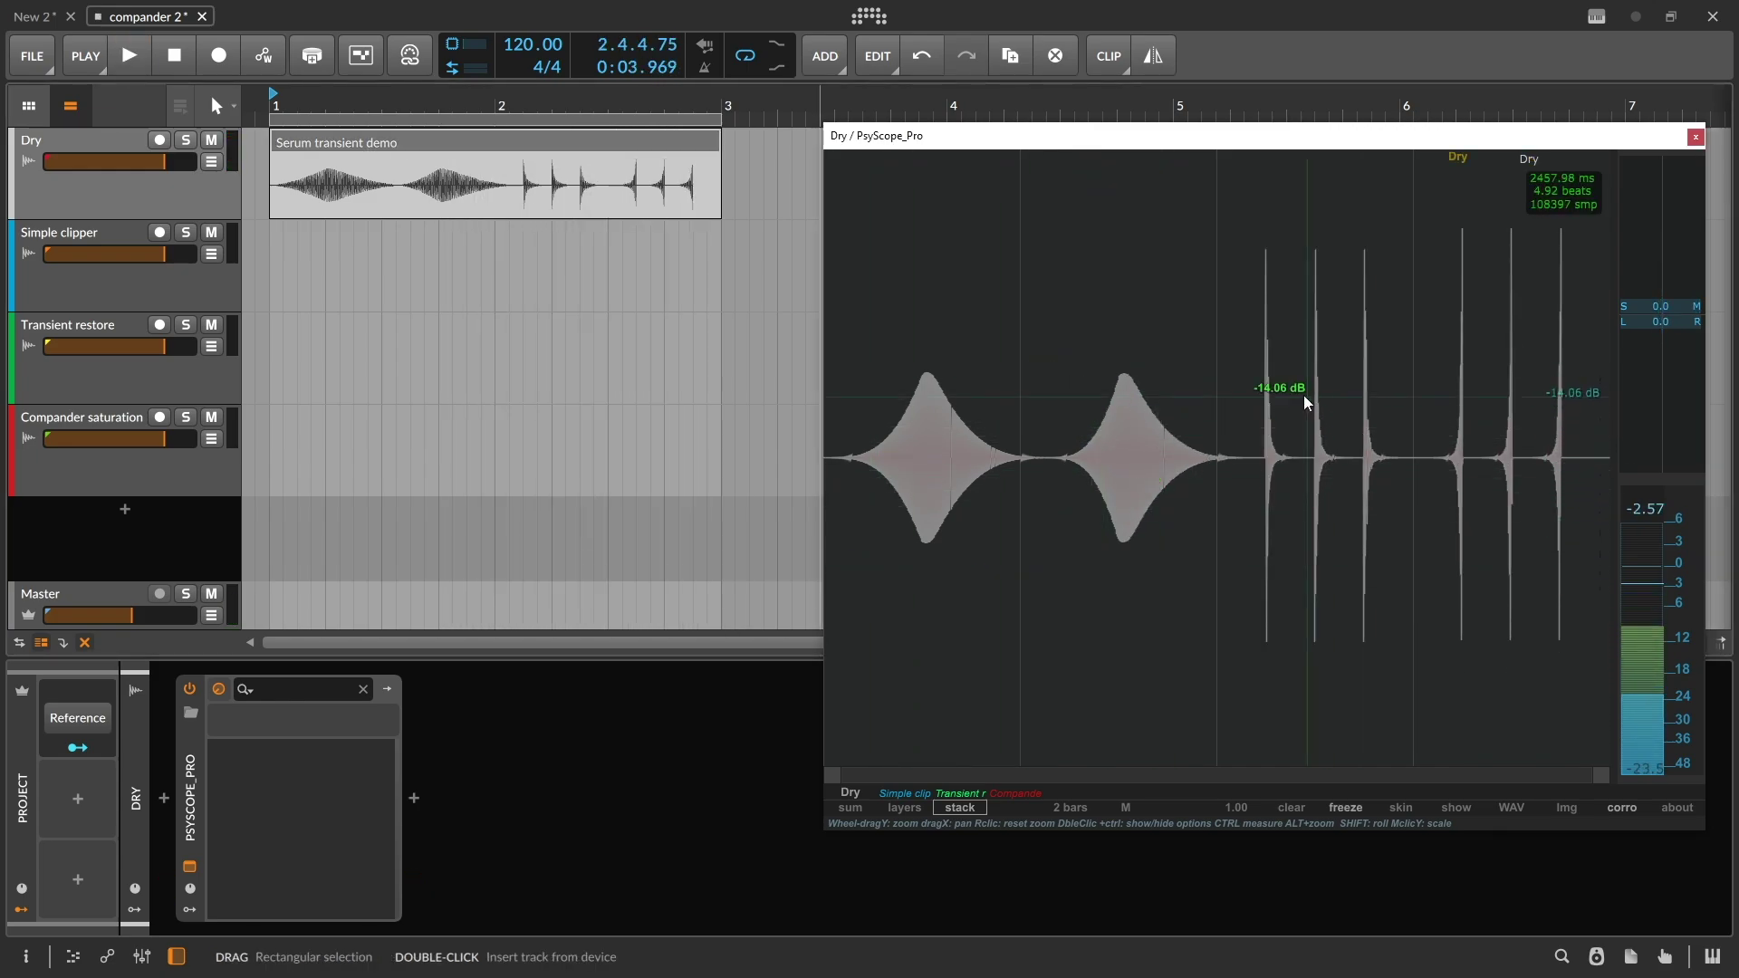
Zoom PsyScope in on a single transient, then back out to the full waveform
scroll(1307, 401, up, 5)
drag(1133, 376, 1180, 326)
scroll(1199, 419, down, 3)
drag(1199, 420, 1114, 622)
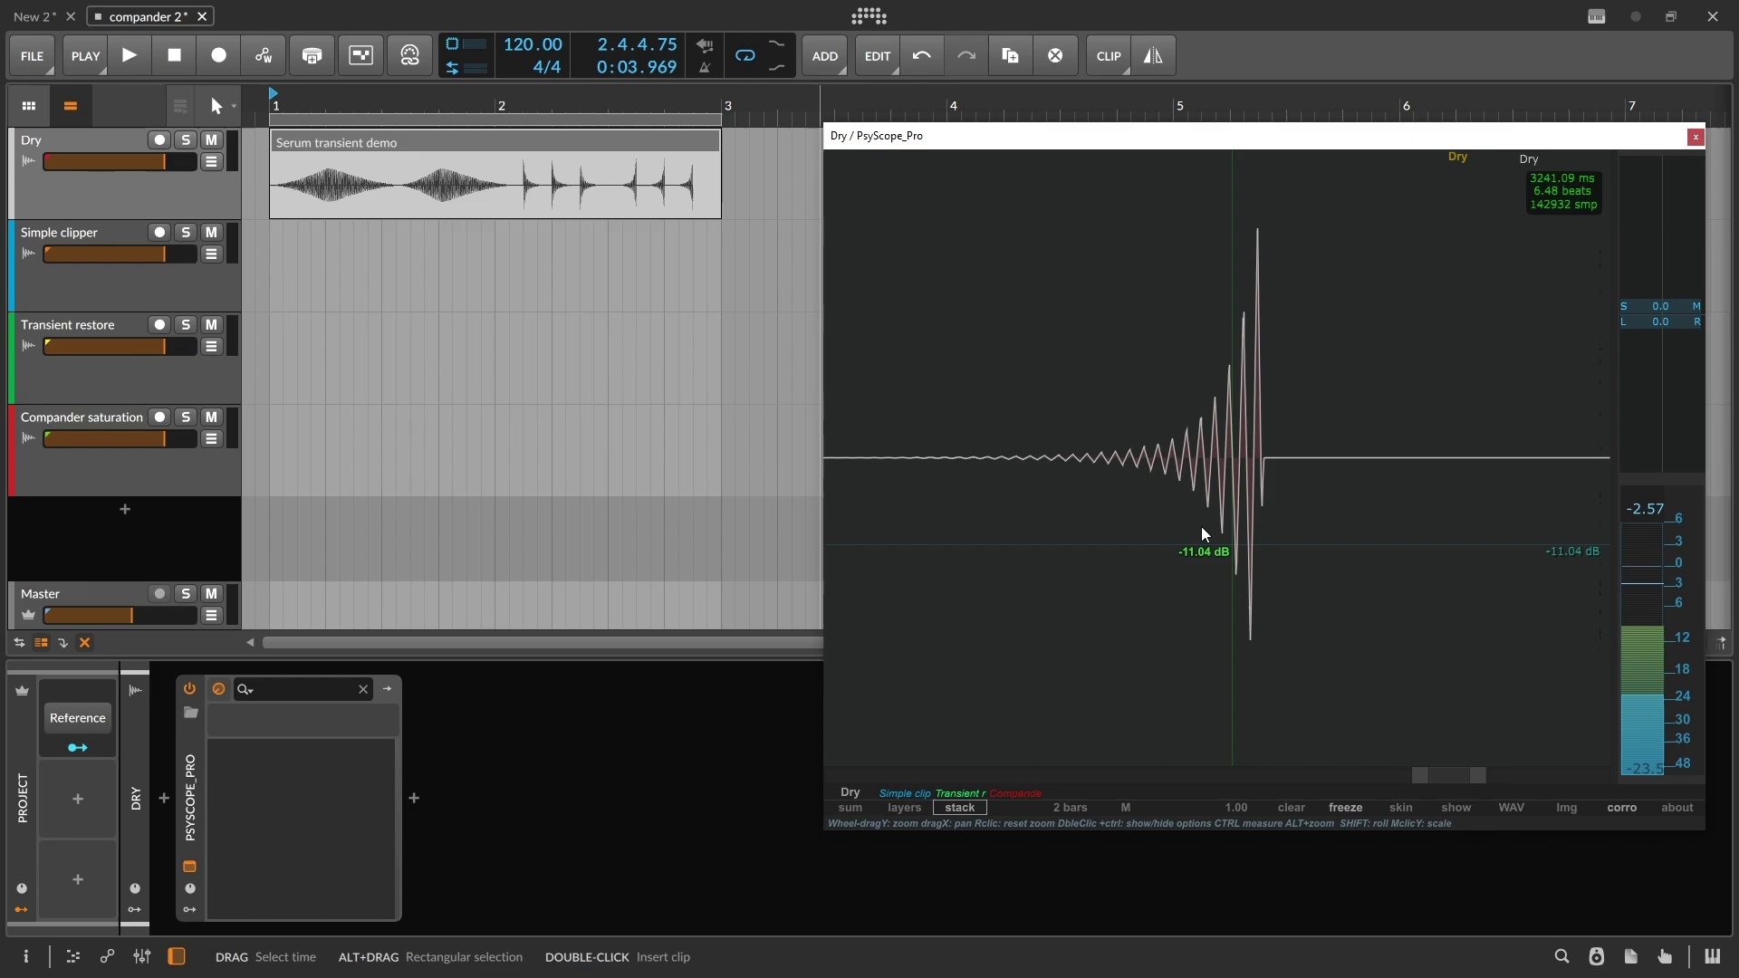
scroll(1213, 507, down, 5)
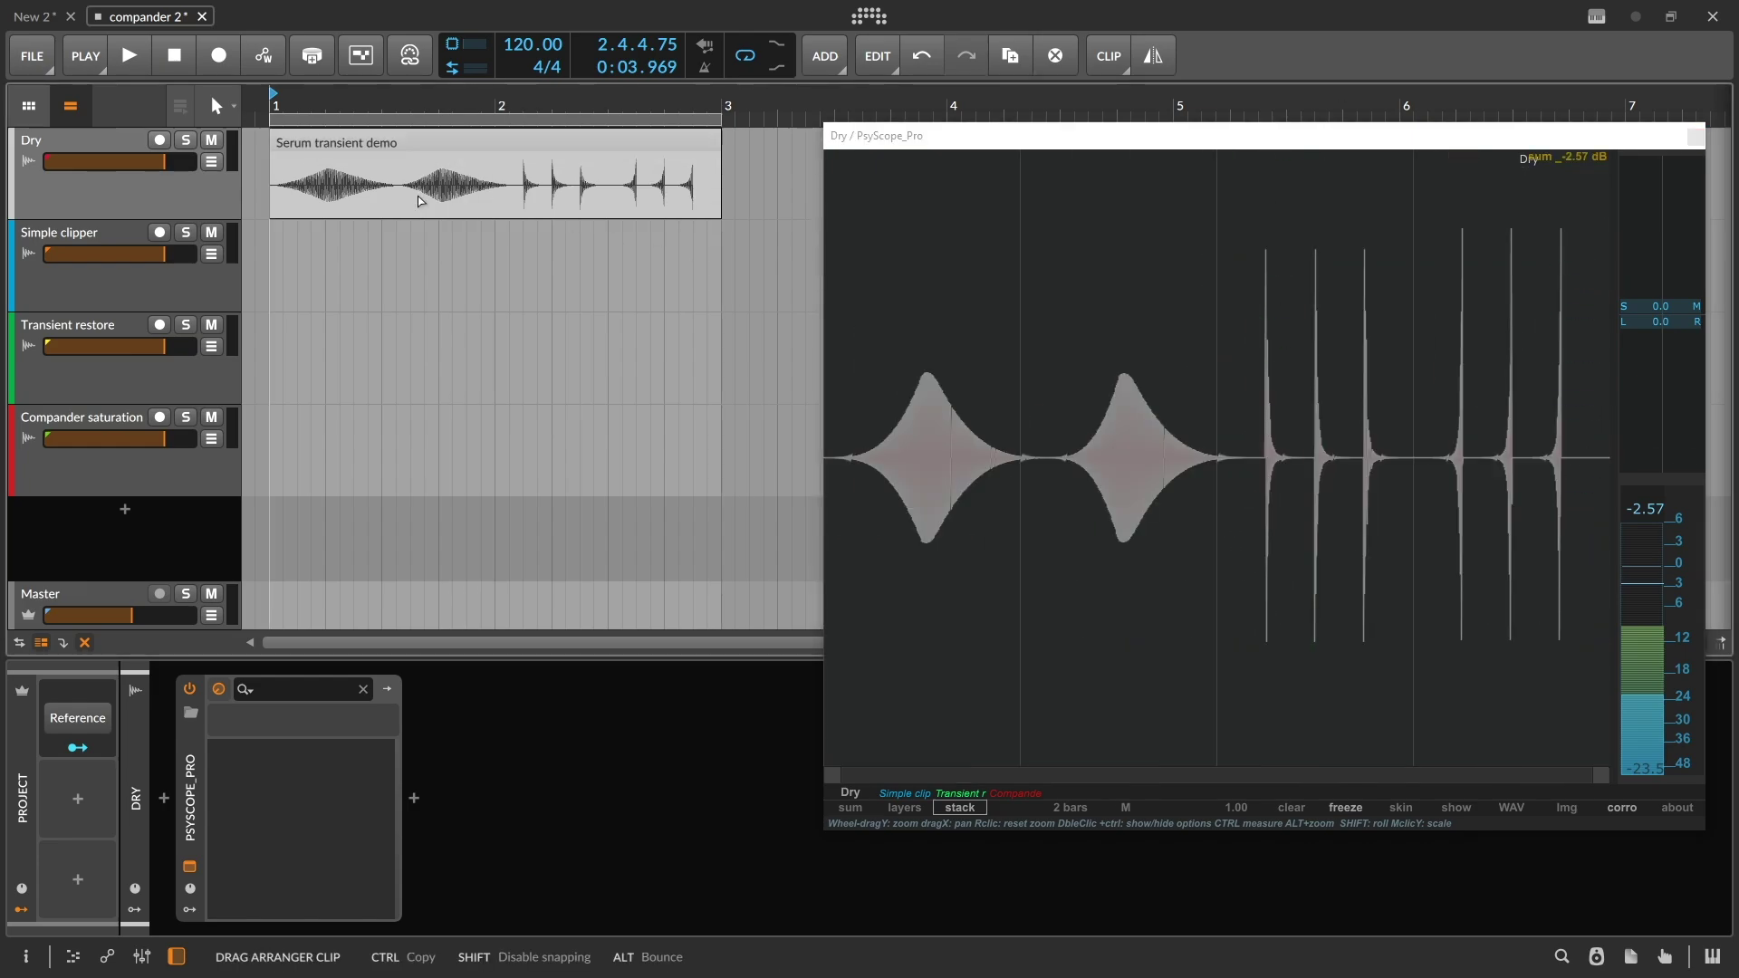
Play the demo clip through GClip on Simple clipper with the scope's Simple clip layer on
drag(420, 200, 419, 293)
click(191, 866)
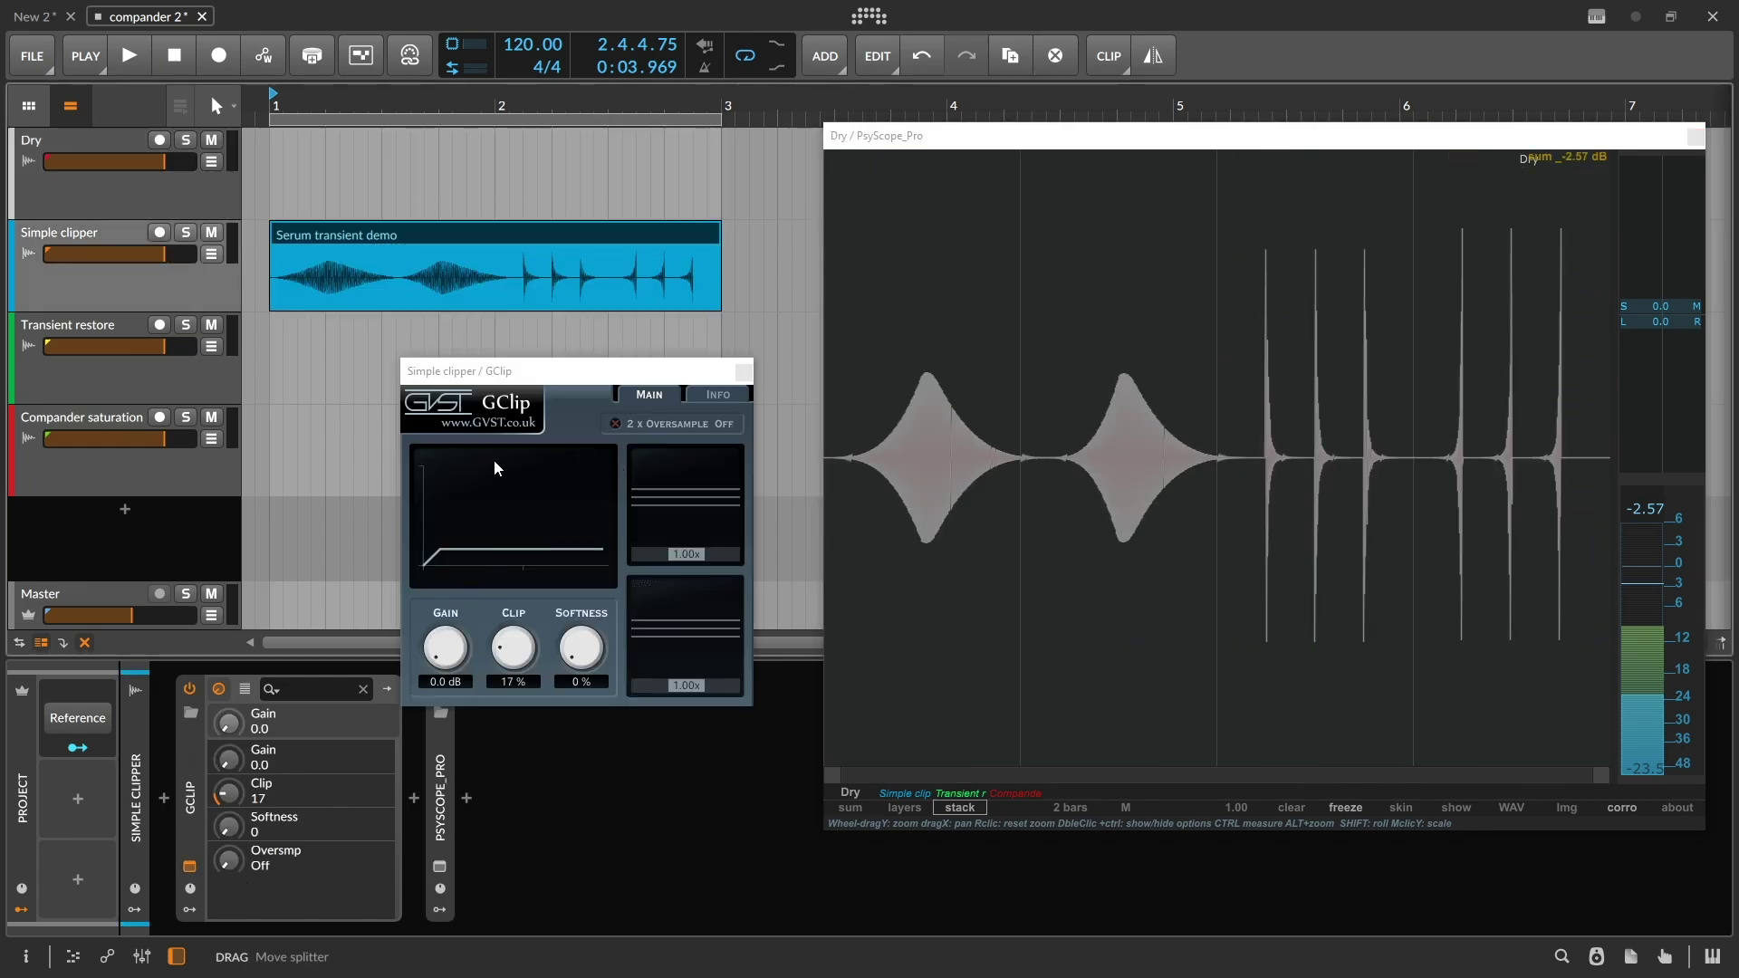
click(893, 793)
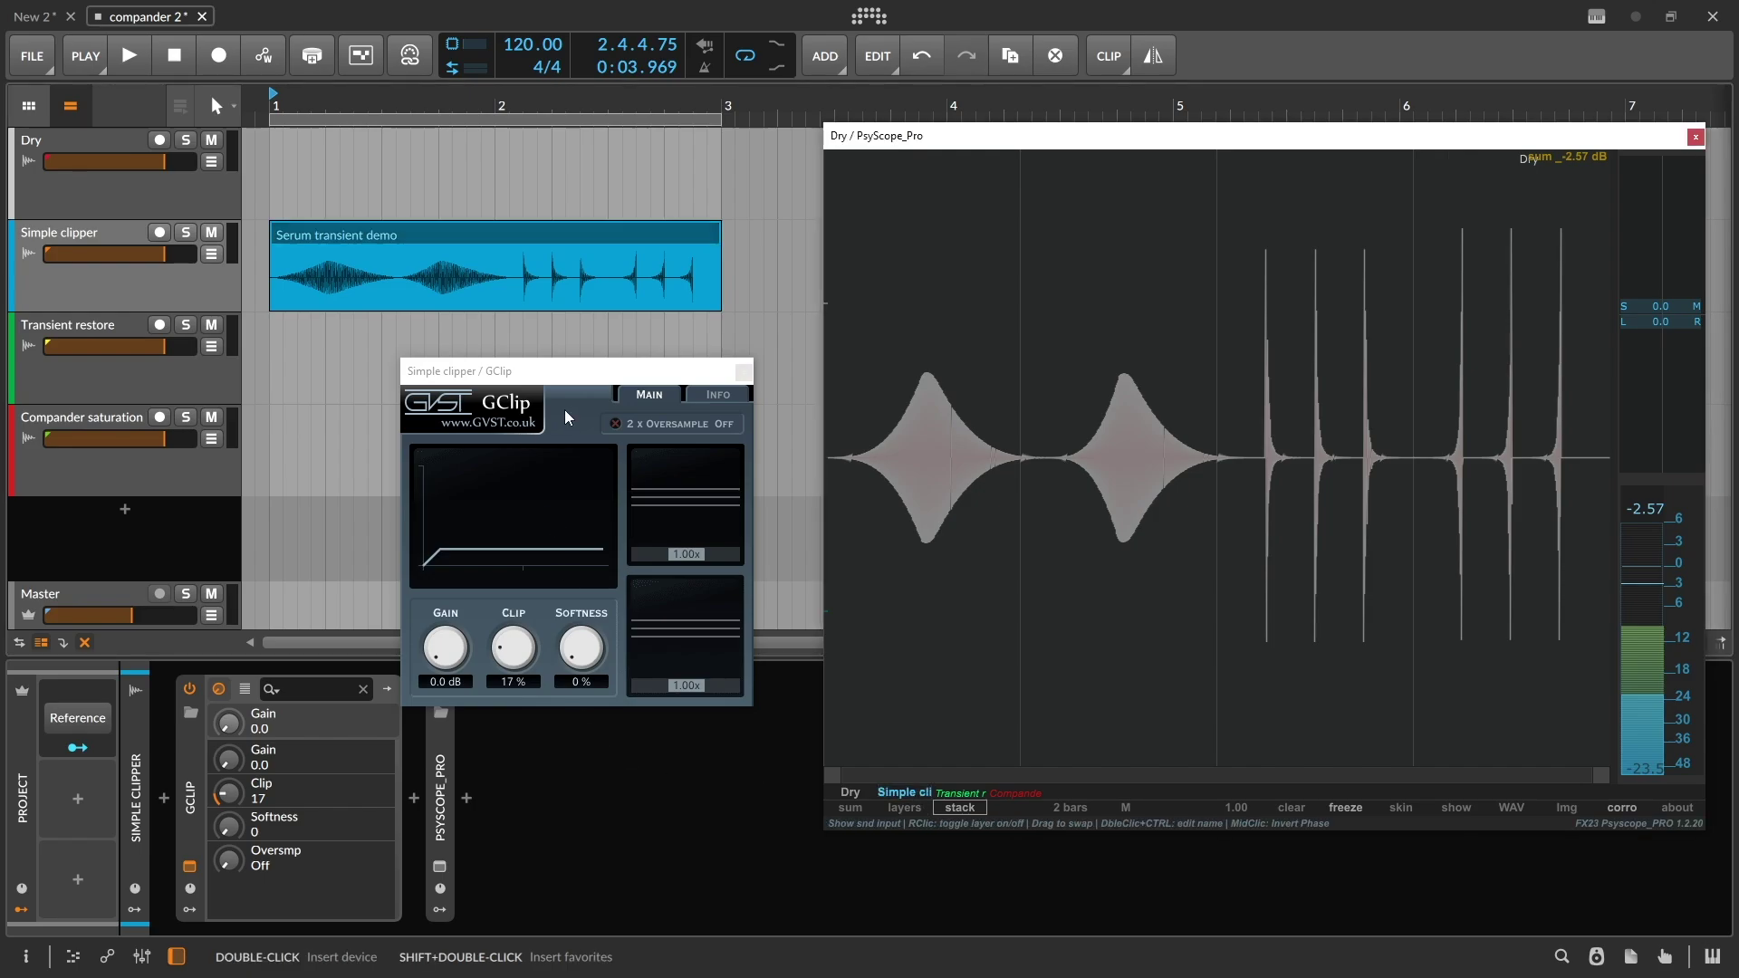
click(550, 385)
key(space)
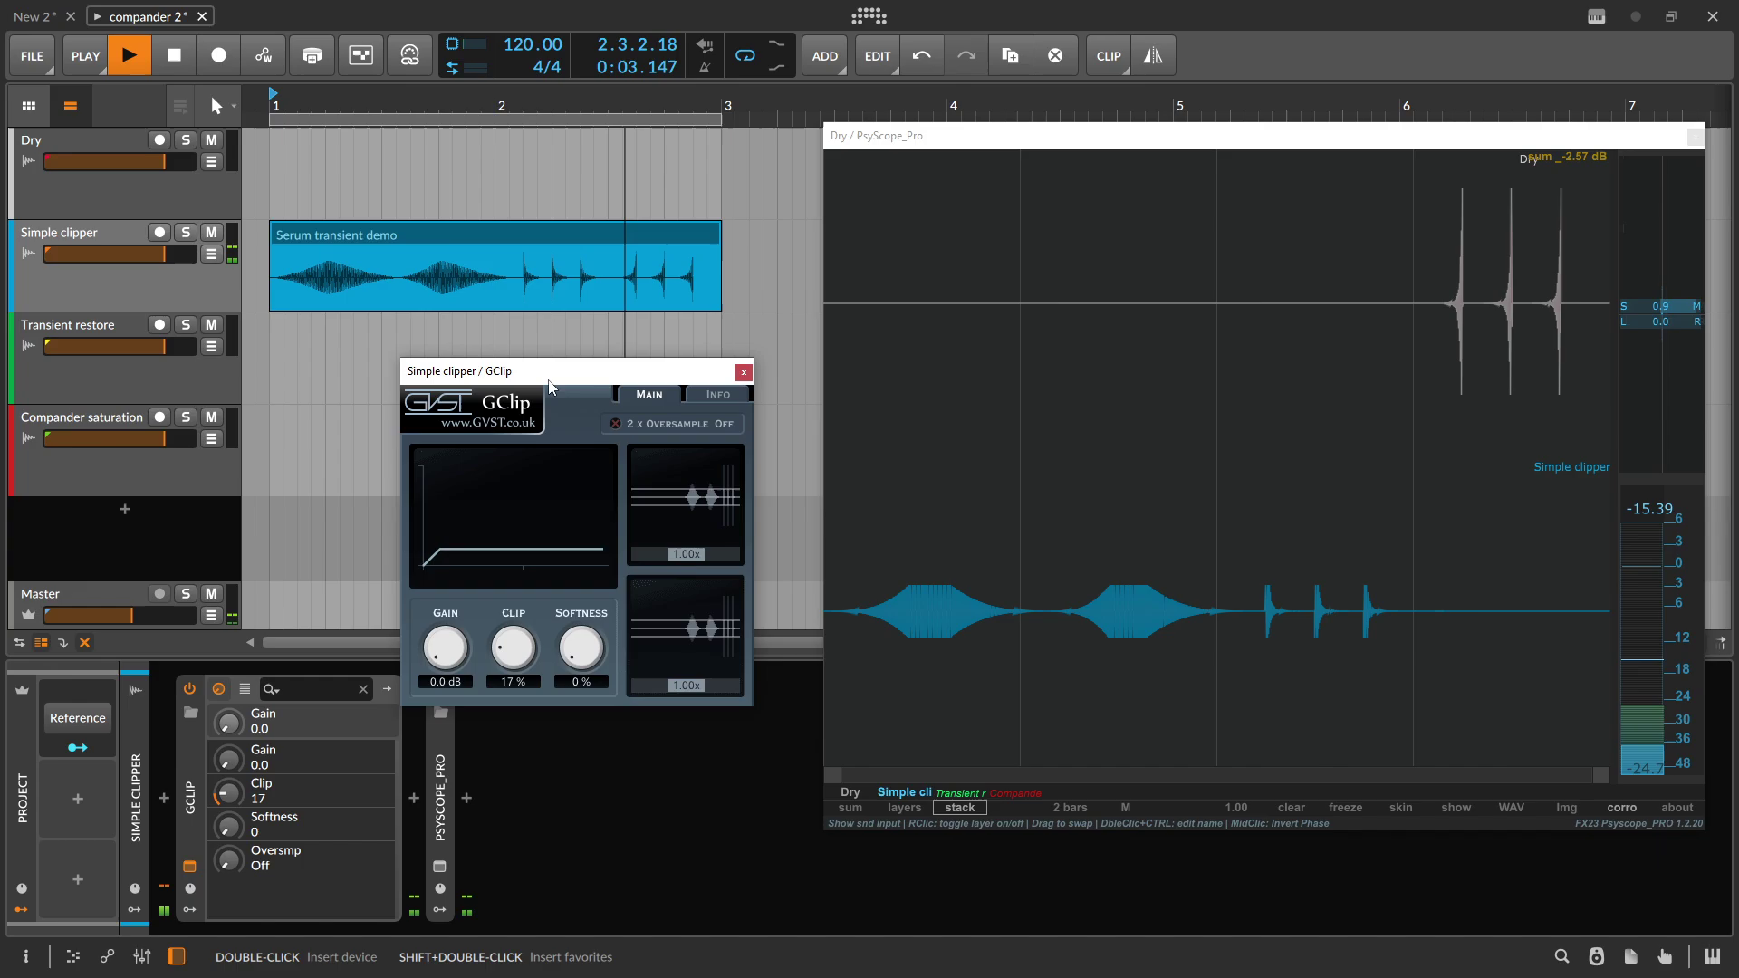
key(space)
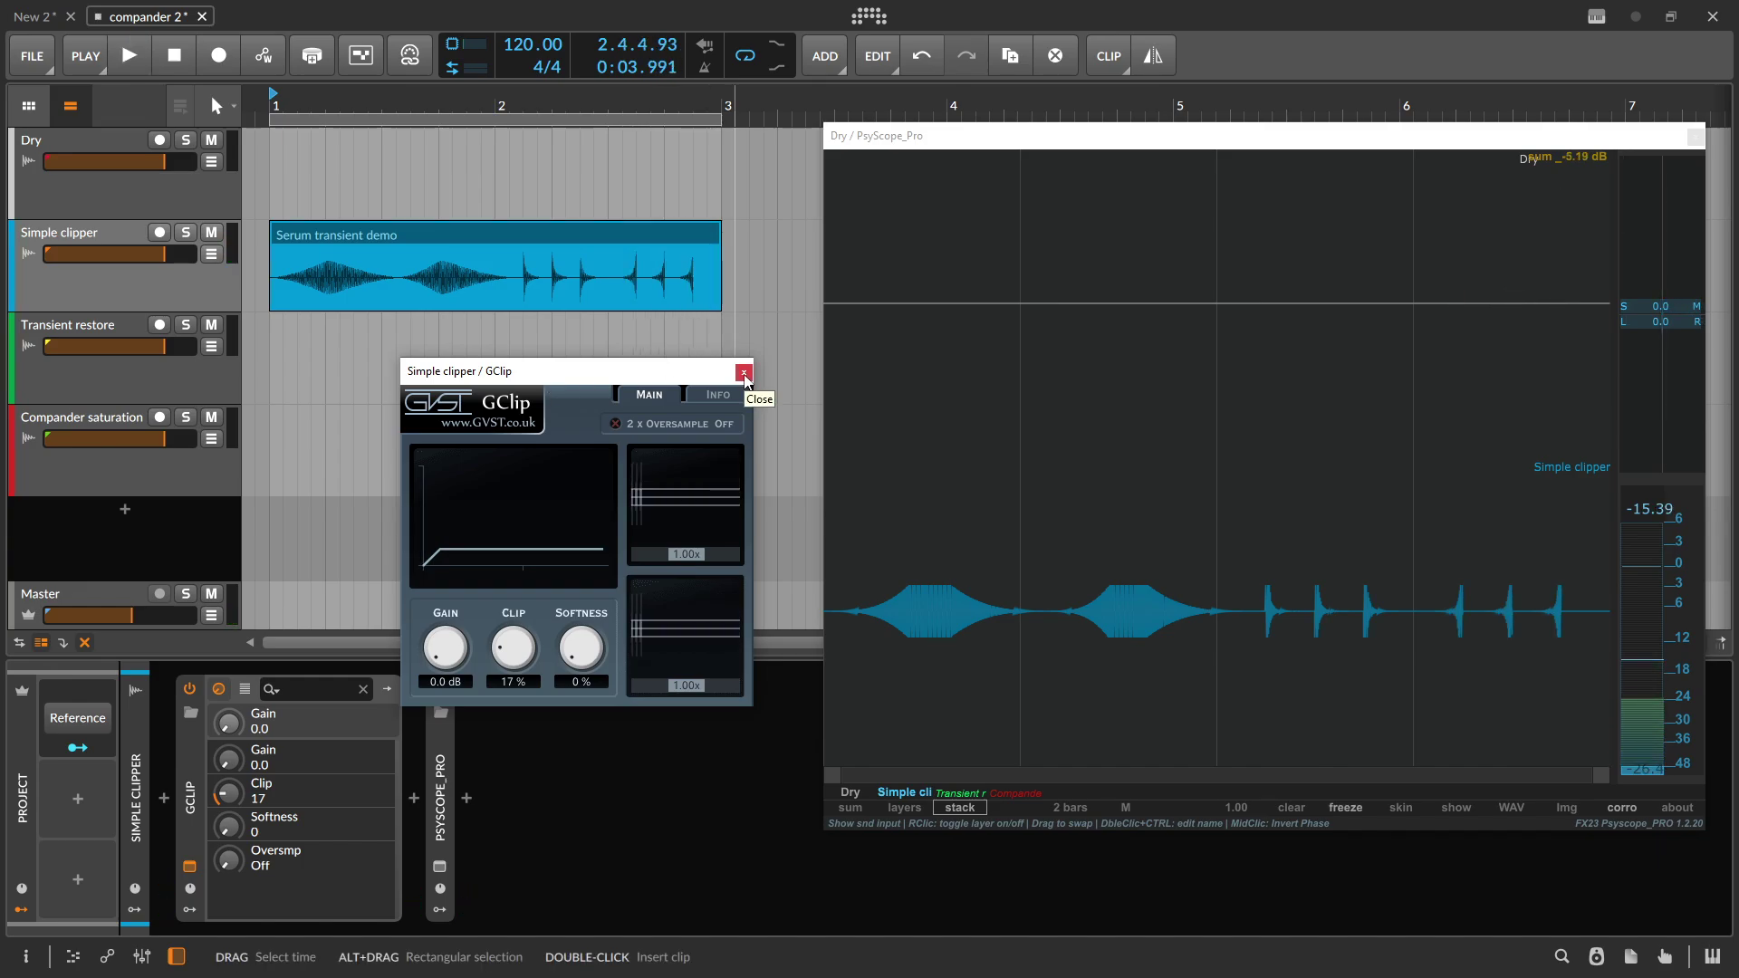
Close GClip and zoom the scope in on the clipped transients
click(744, 373)
drag(964, 590, 1018, 621)
drag(1500, 619, 1253, 607)
Reset the scope to the whole waveform and move the demo clip onto Transient restore
right_click(1321, 672)
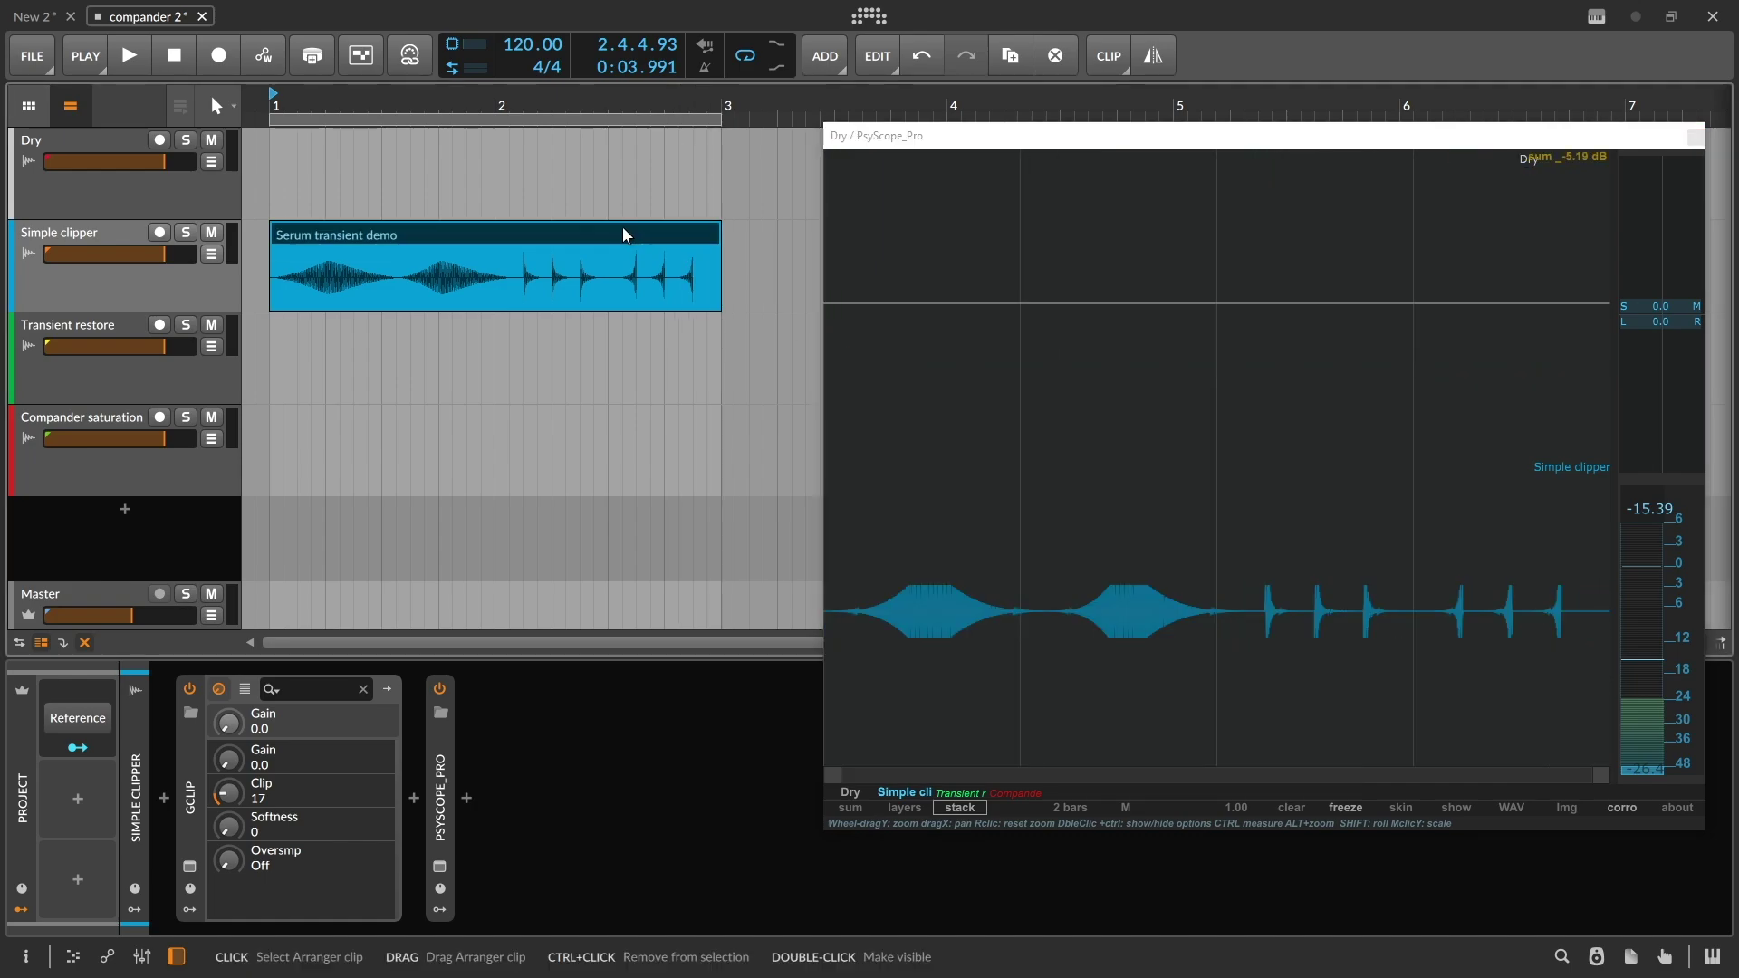
drag(622, 227, 291, 390)
click(117, 332)
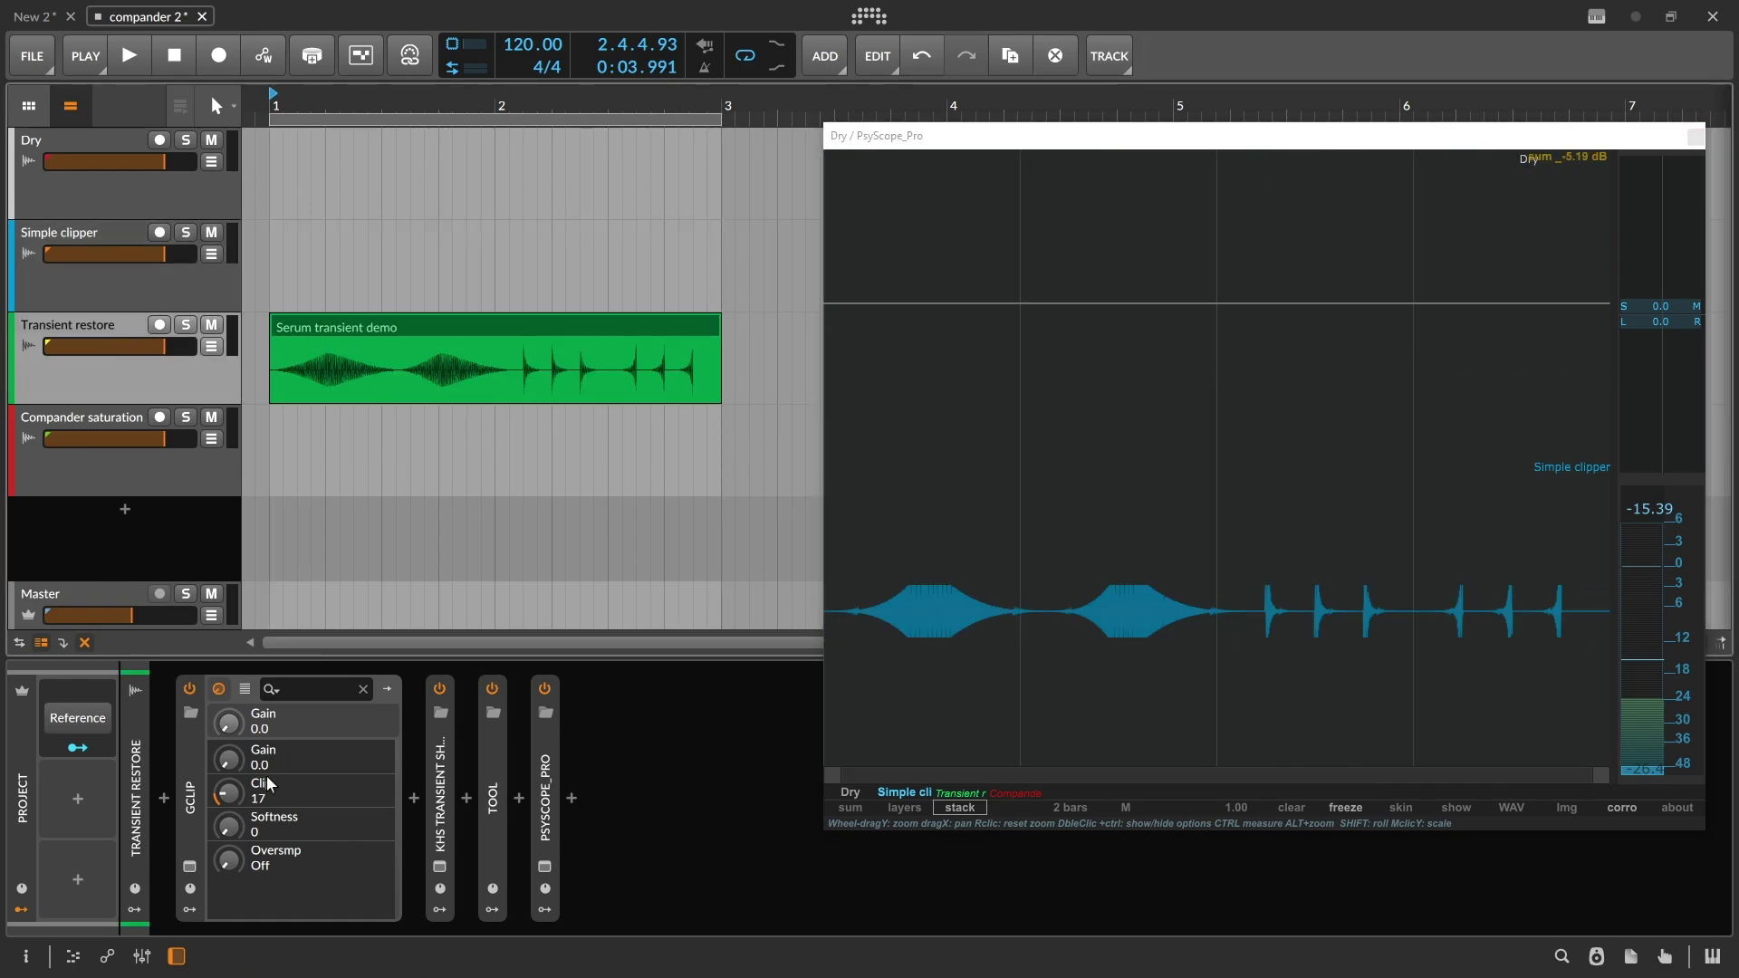
Play the clip through the kHs Transient Shaper, with its plug-in window open
click(438, 810)
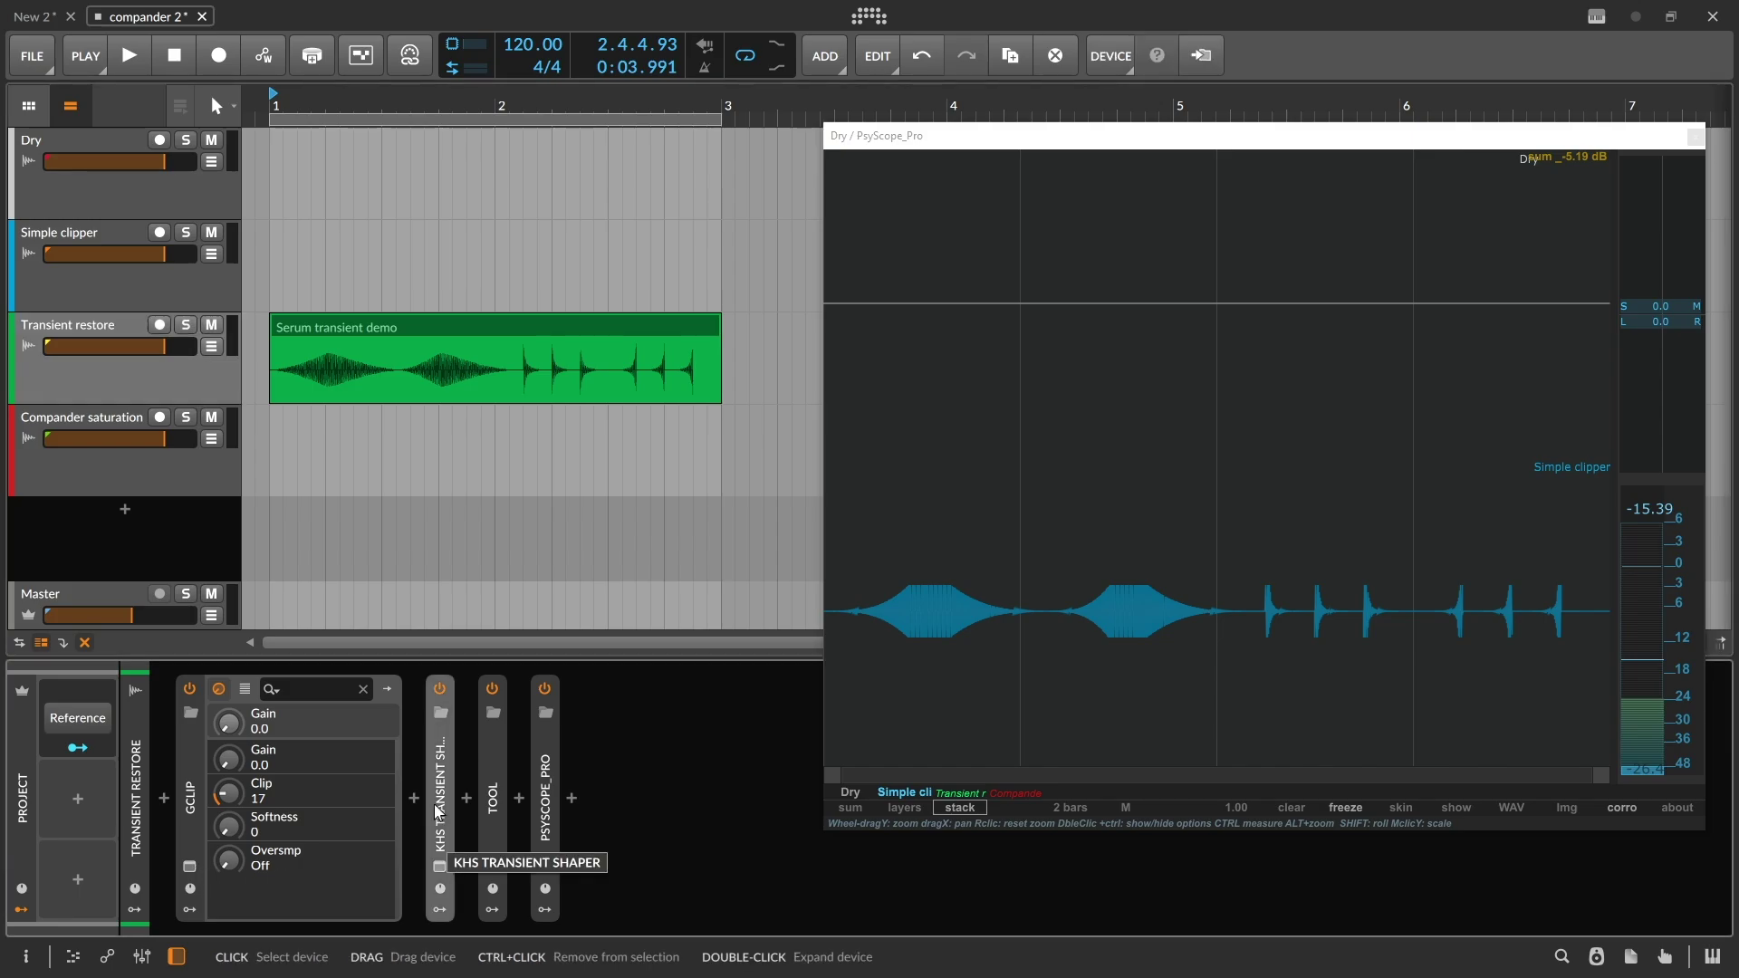
click(439, 867)
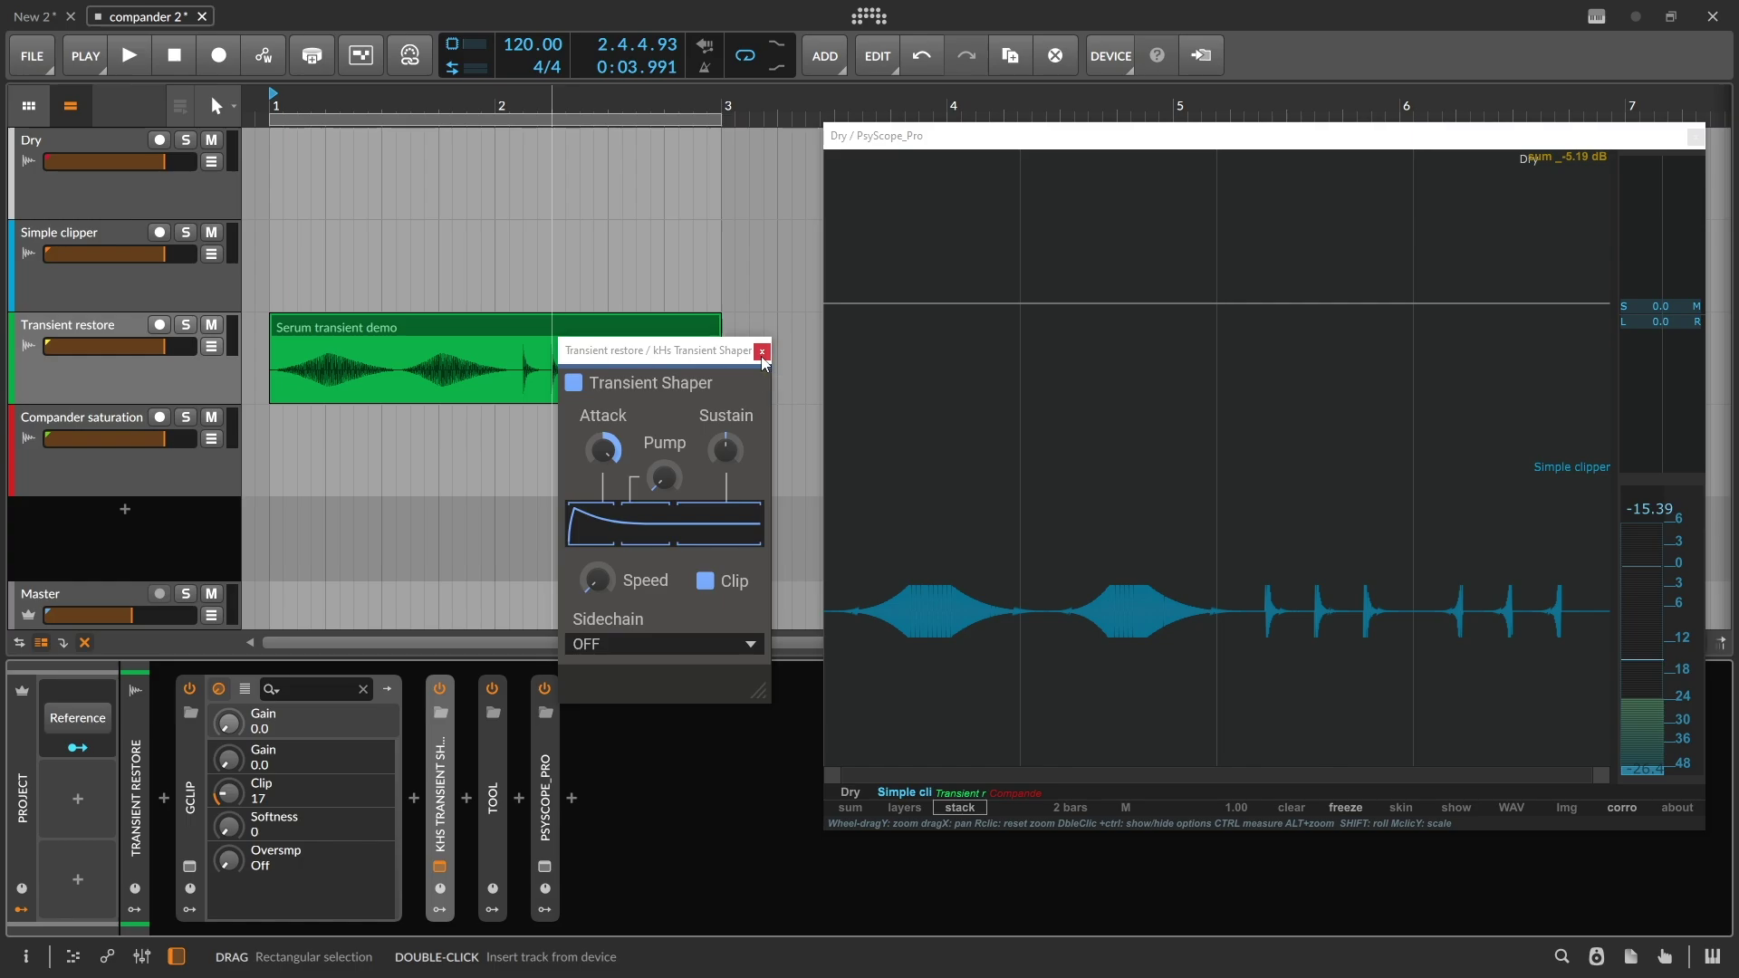
key(space)
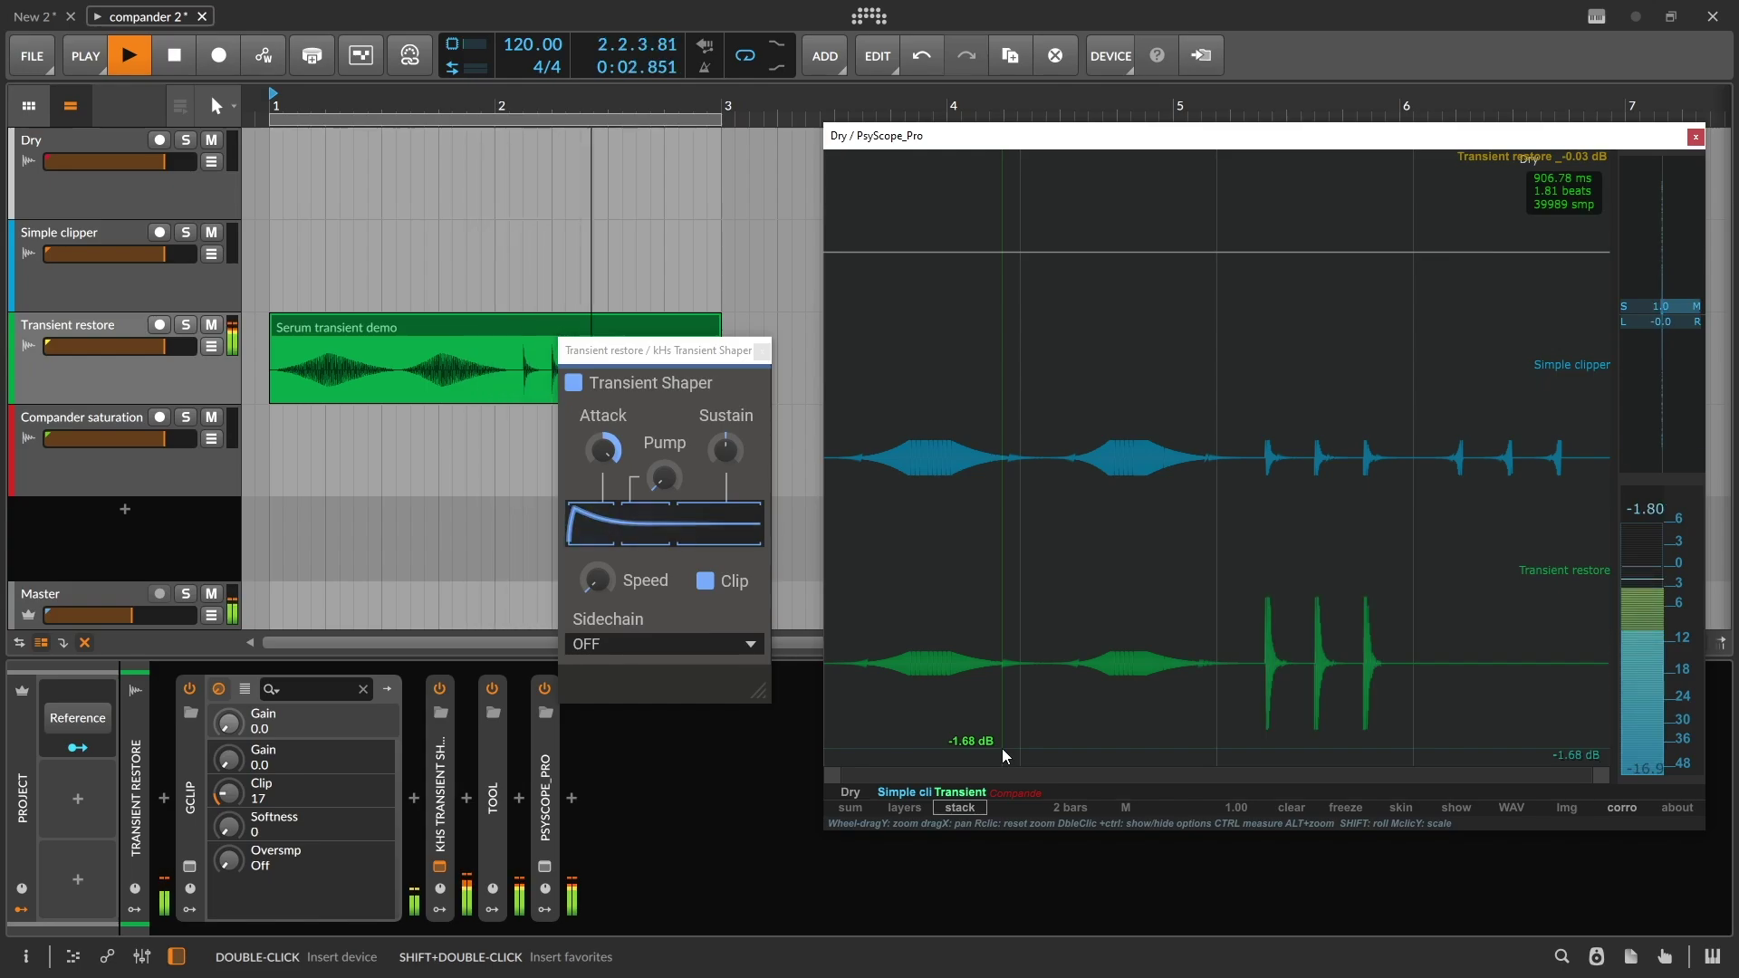
key(space)
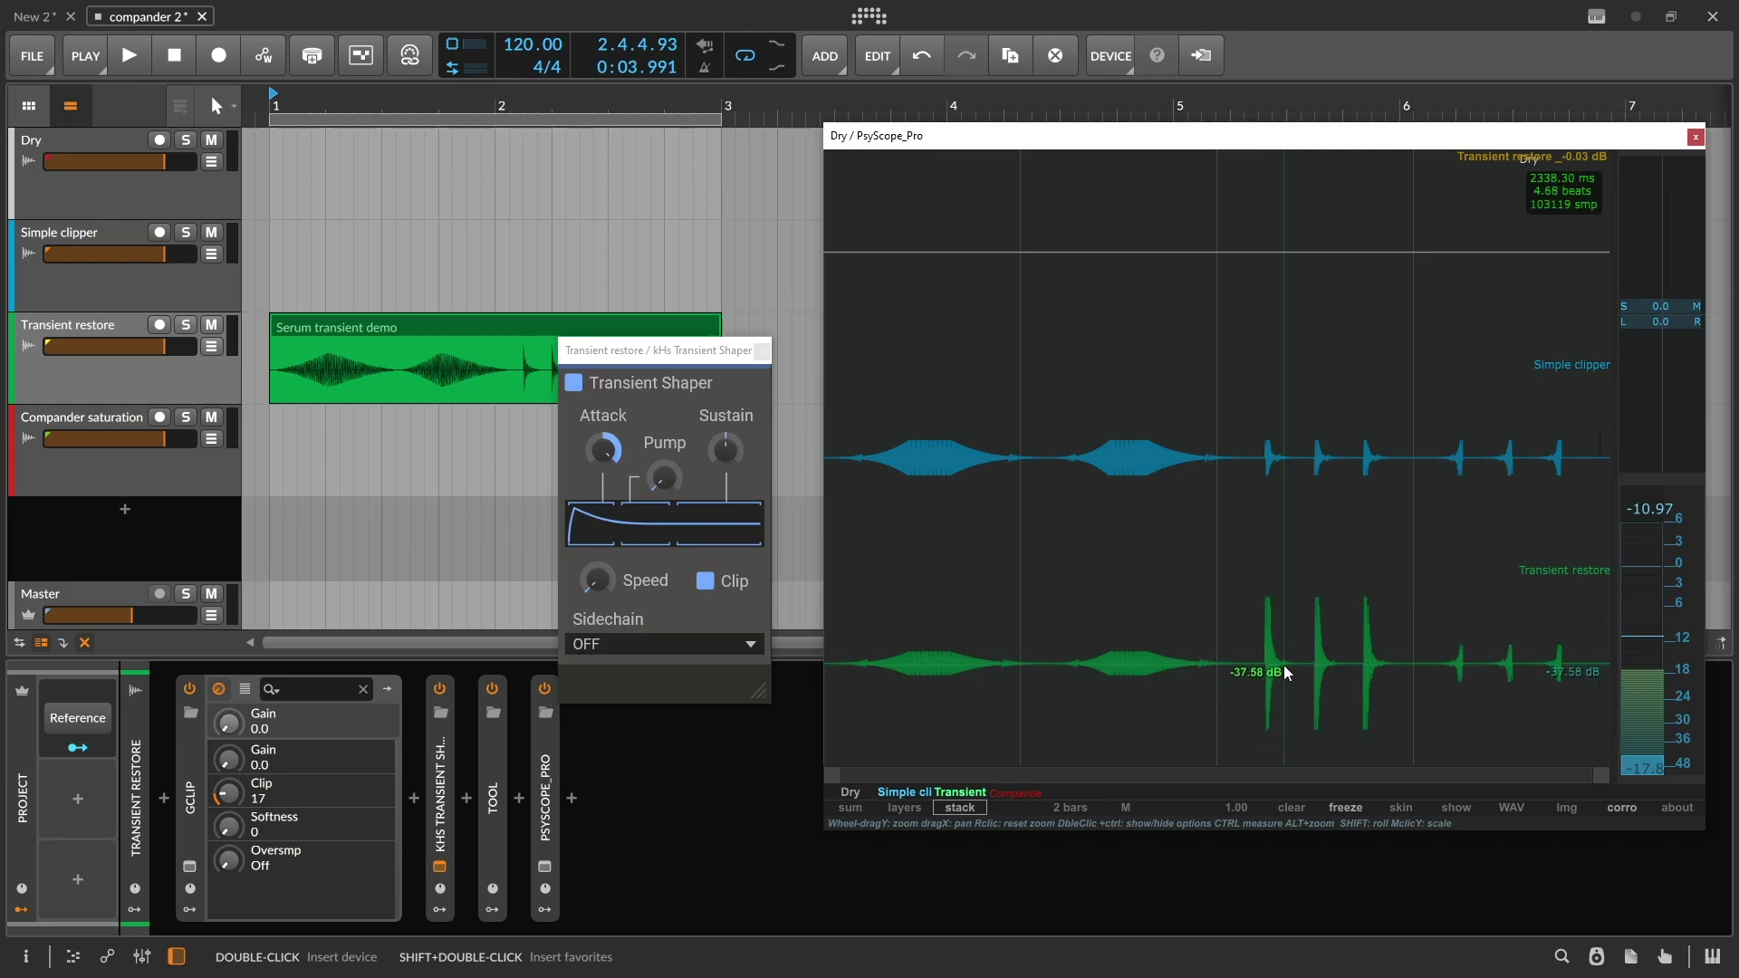
Zoom the scope in and reopen the Transient Shaper plug-in window
scroll(1284, 665, up, 3)
scroll(1226, 625, up, 5)
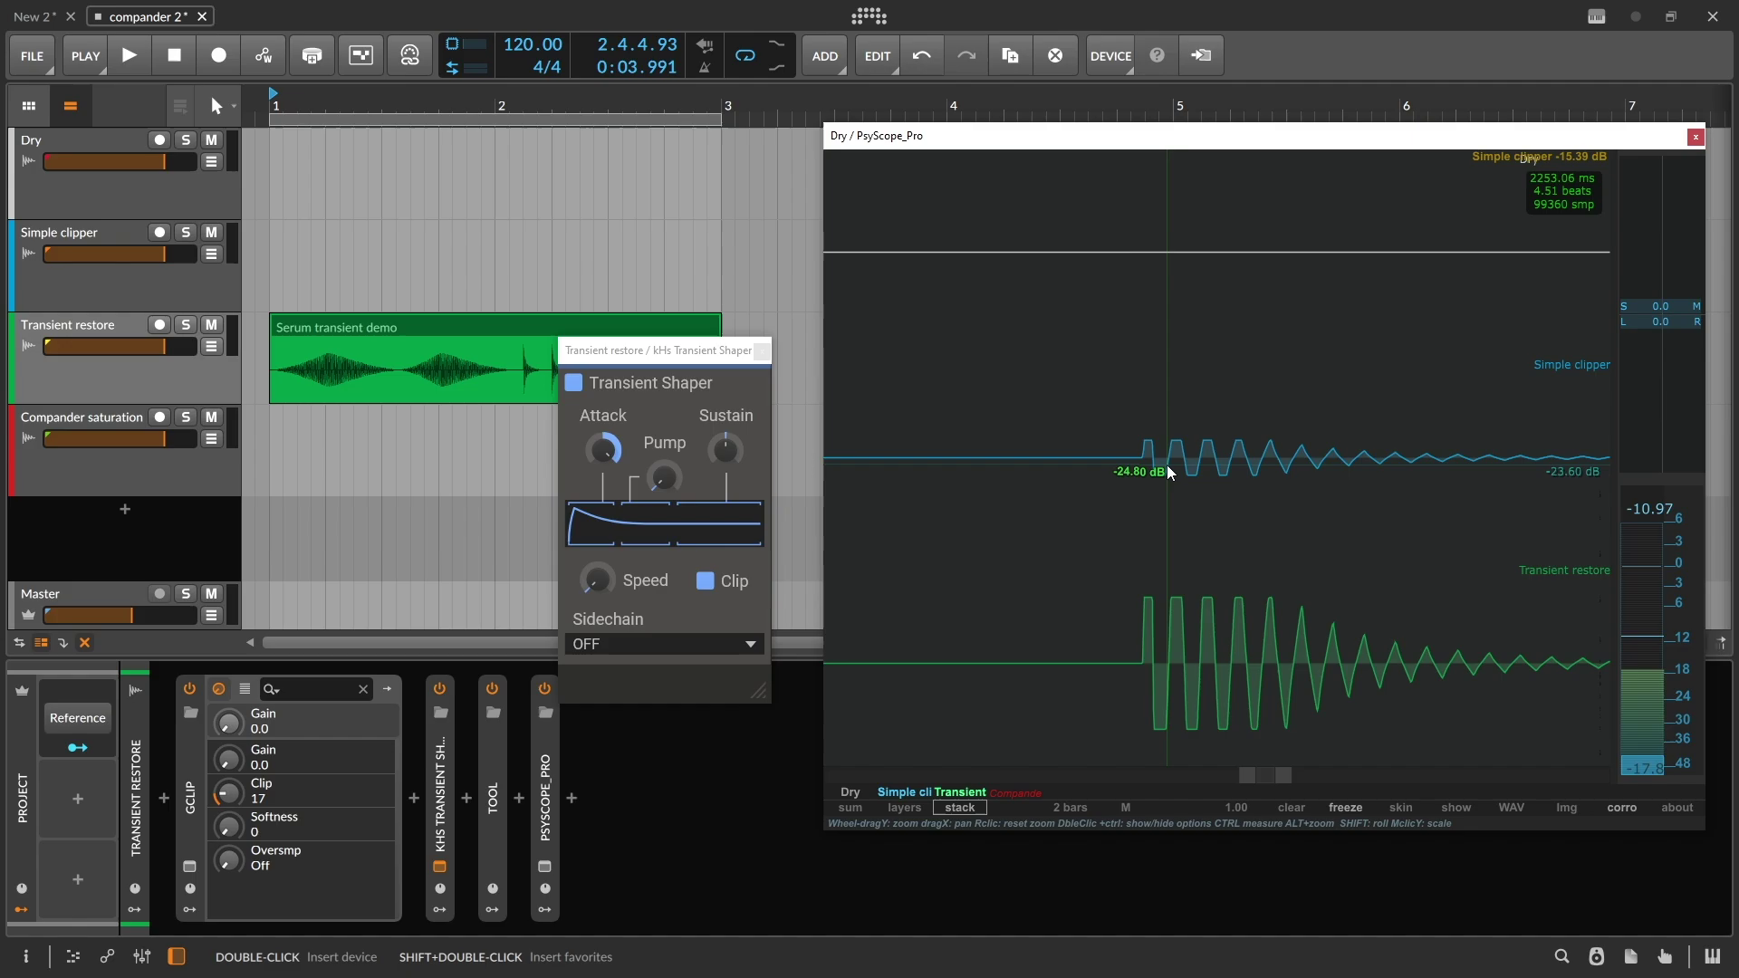
click(442, 866)
click(442, 866)
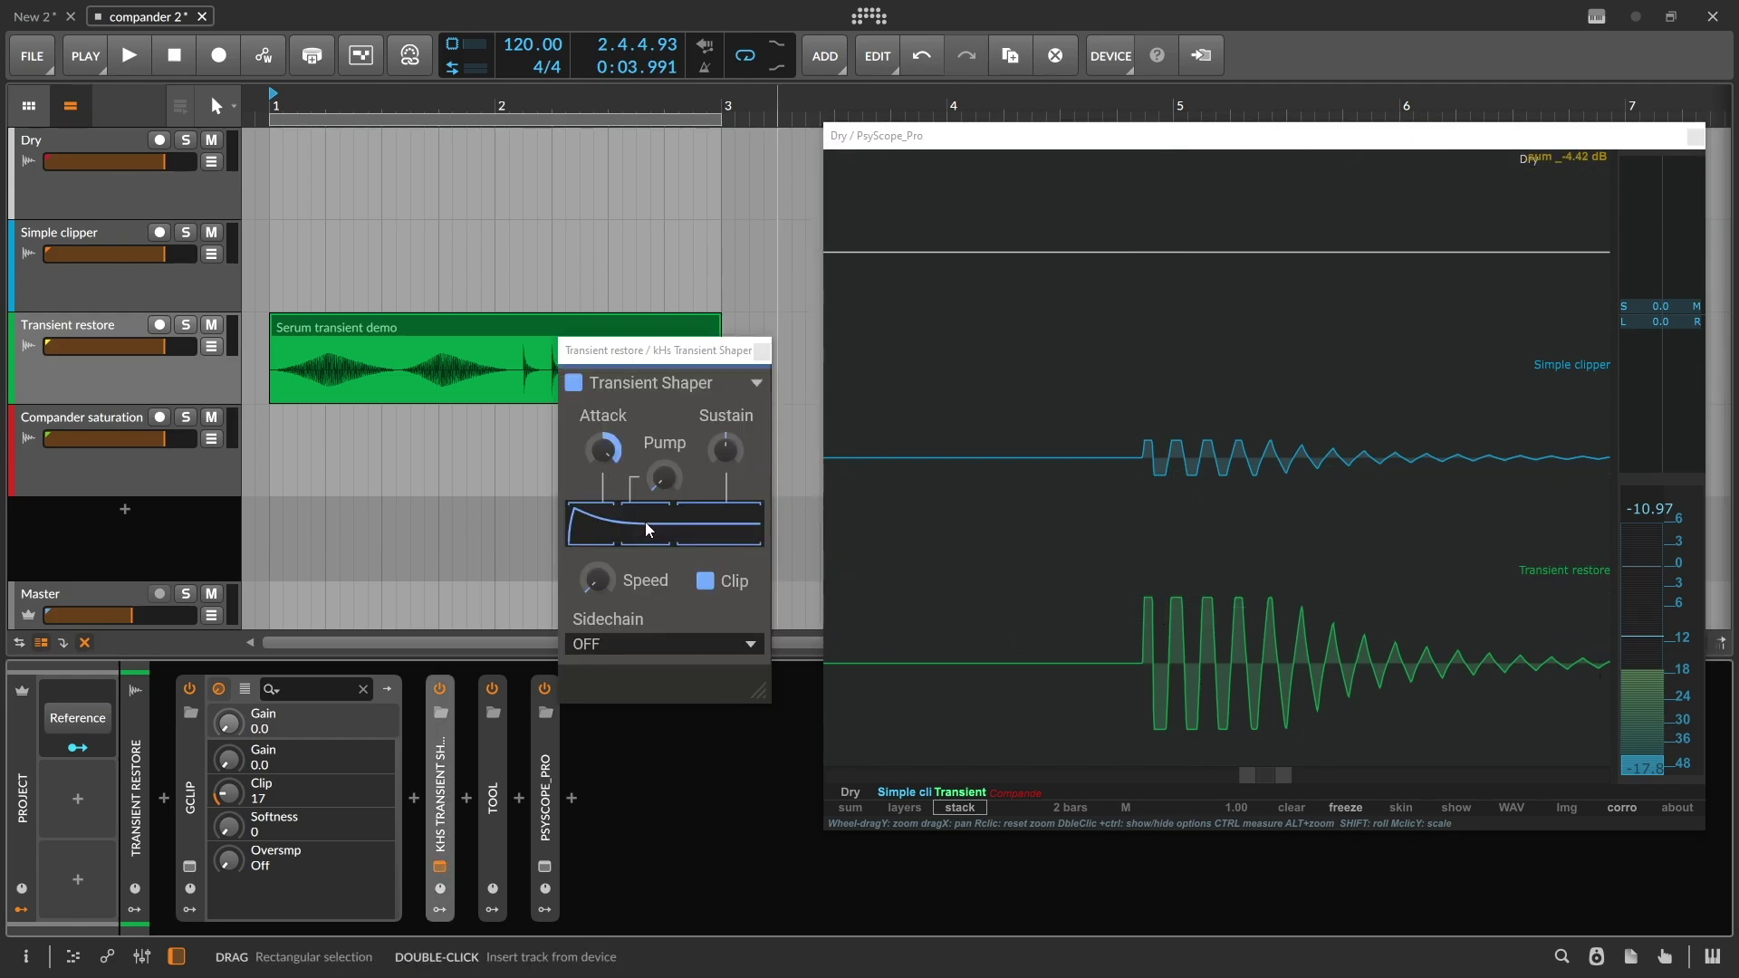
Reset the scope to the broad waveform and zoom in and out on the transients
right_click(1212, 671)
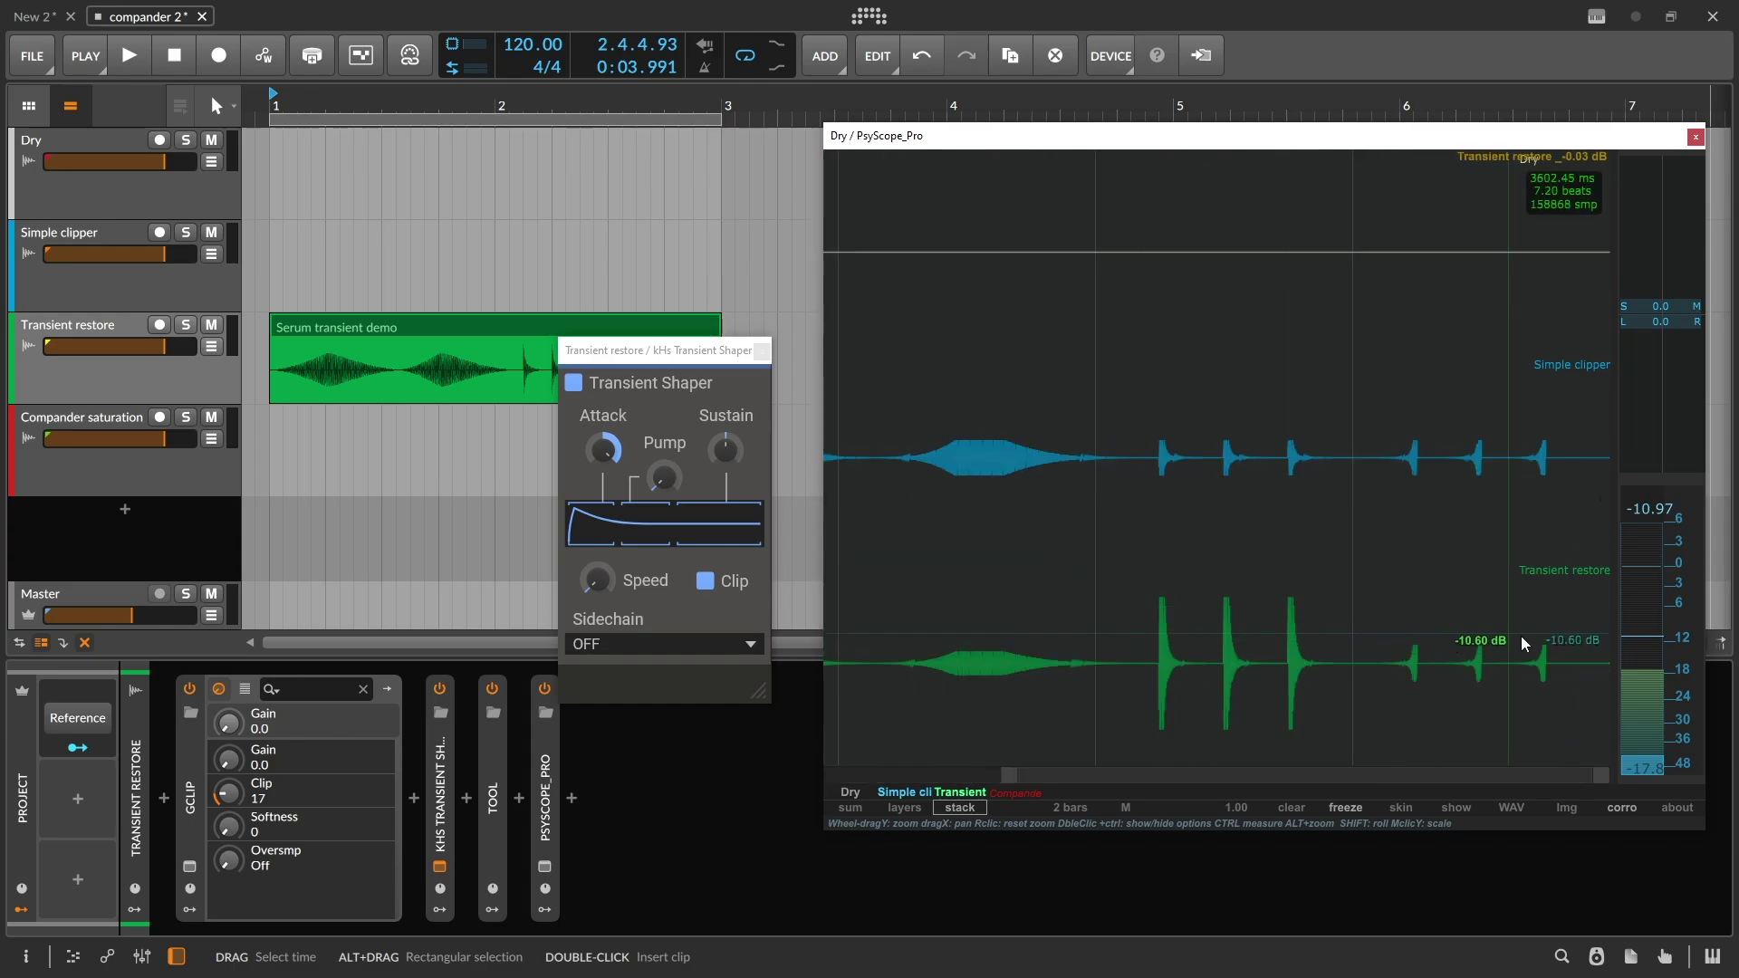
scroll(1520, 636, up, 3)
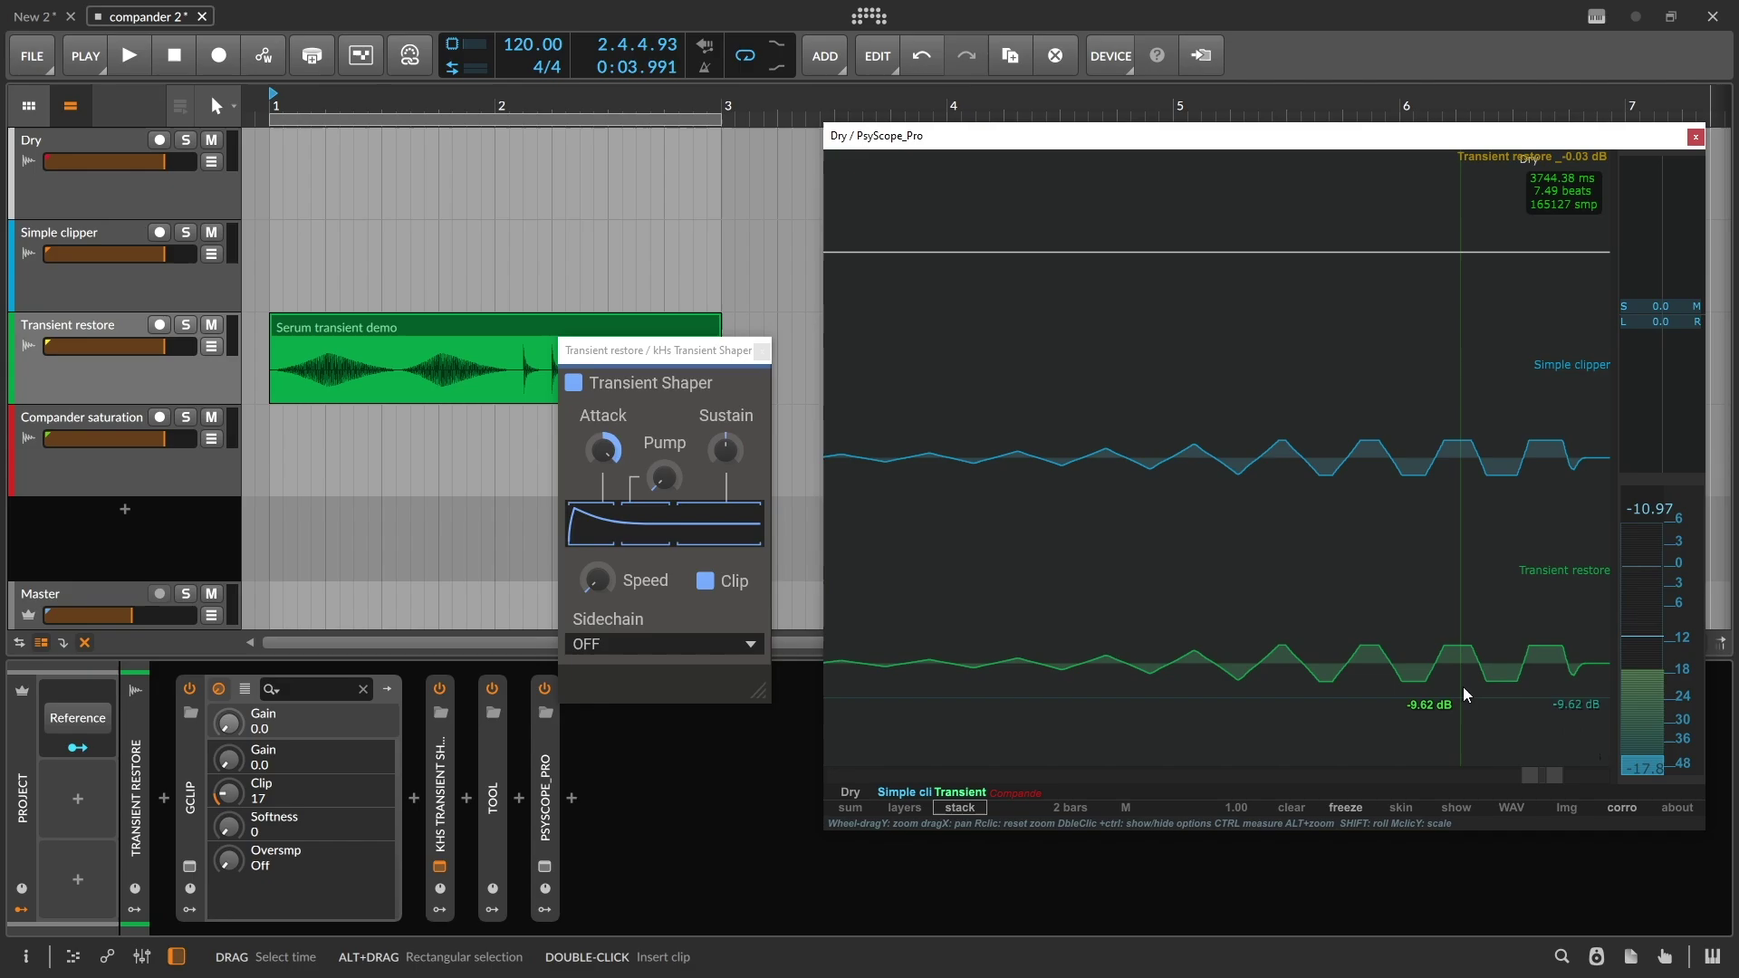
scroll(1531, 312, down, 3)
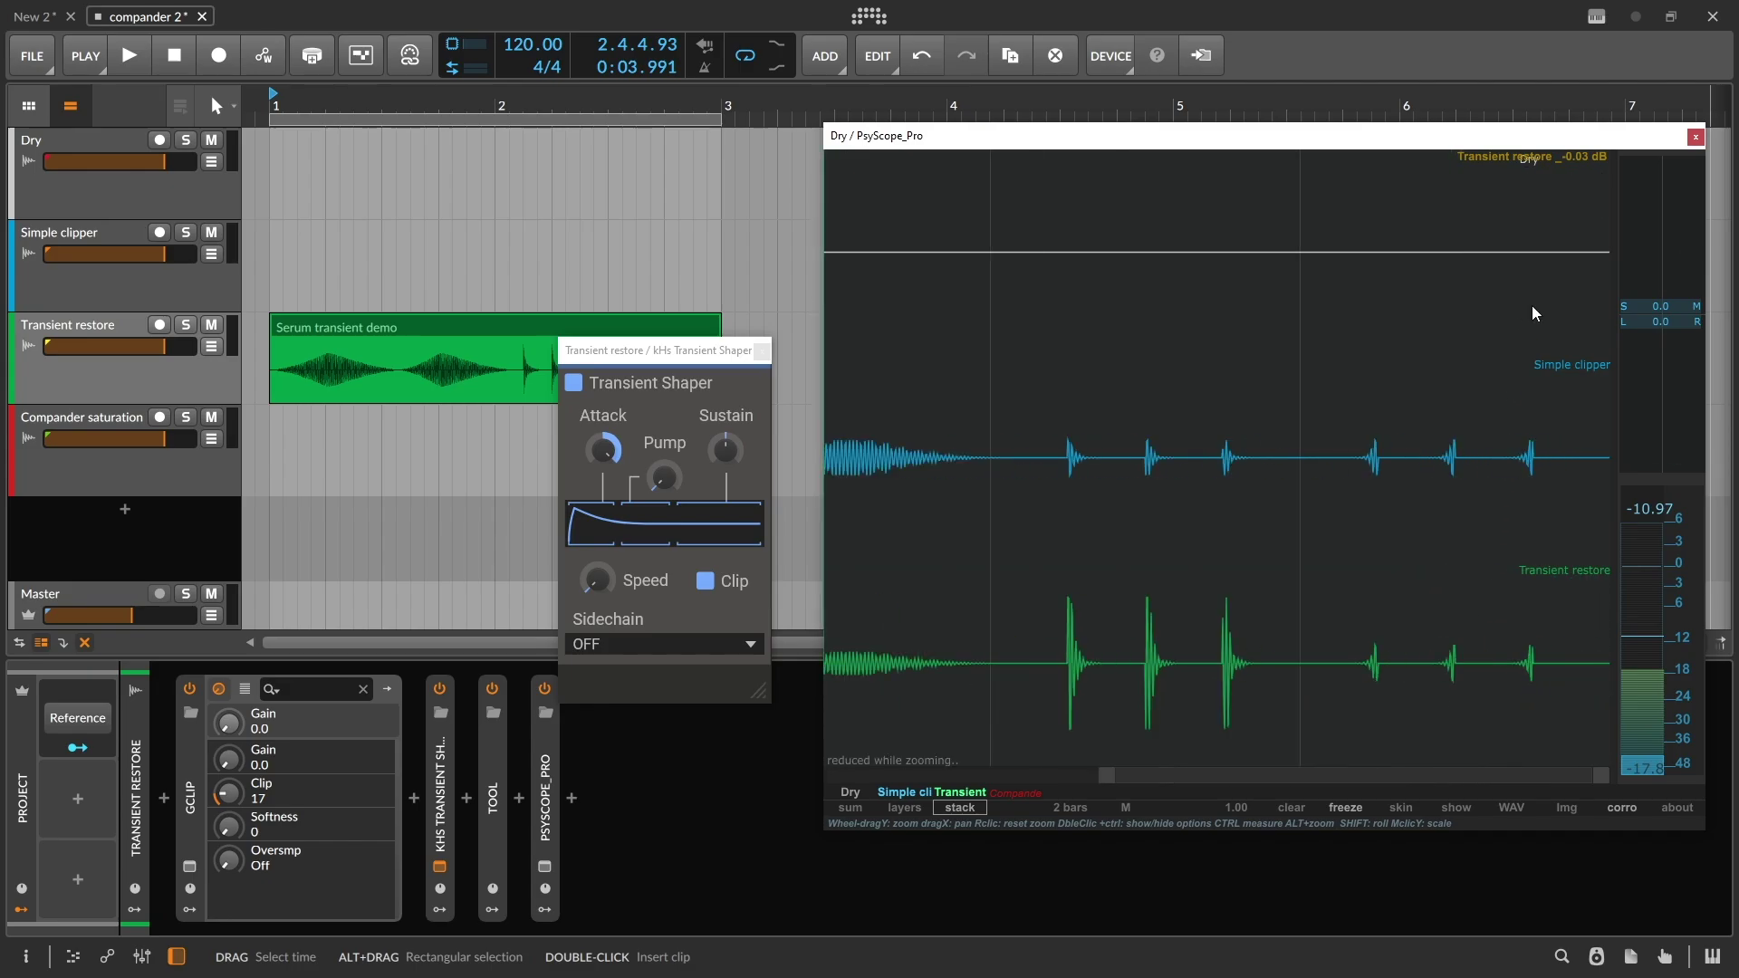
scroll(1530, 306, down, 2)
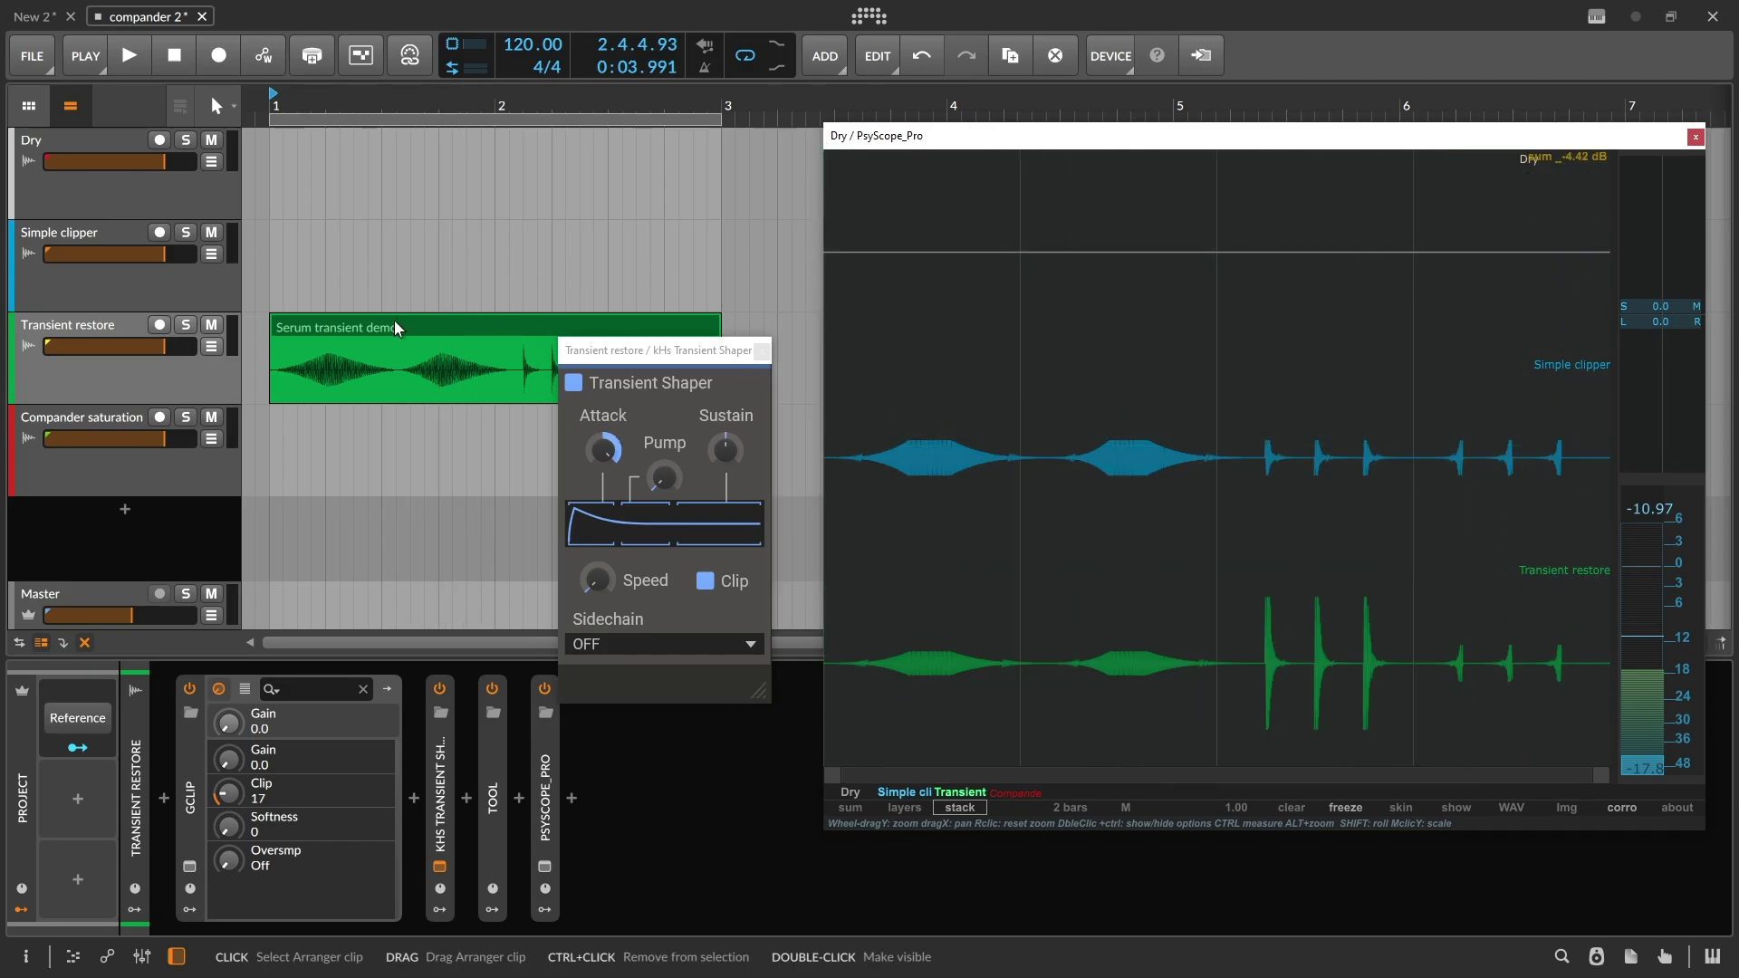
Move the demo clip to Compander saturation and open the MSaturator plug-in window
click(759, 352)
drag(634, 362, 634, 453)
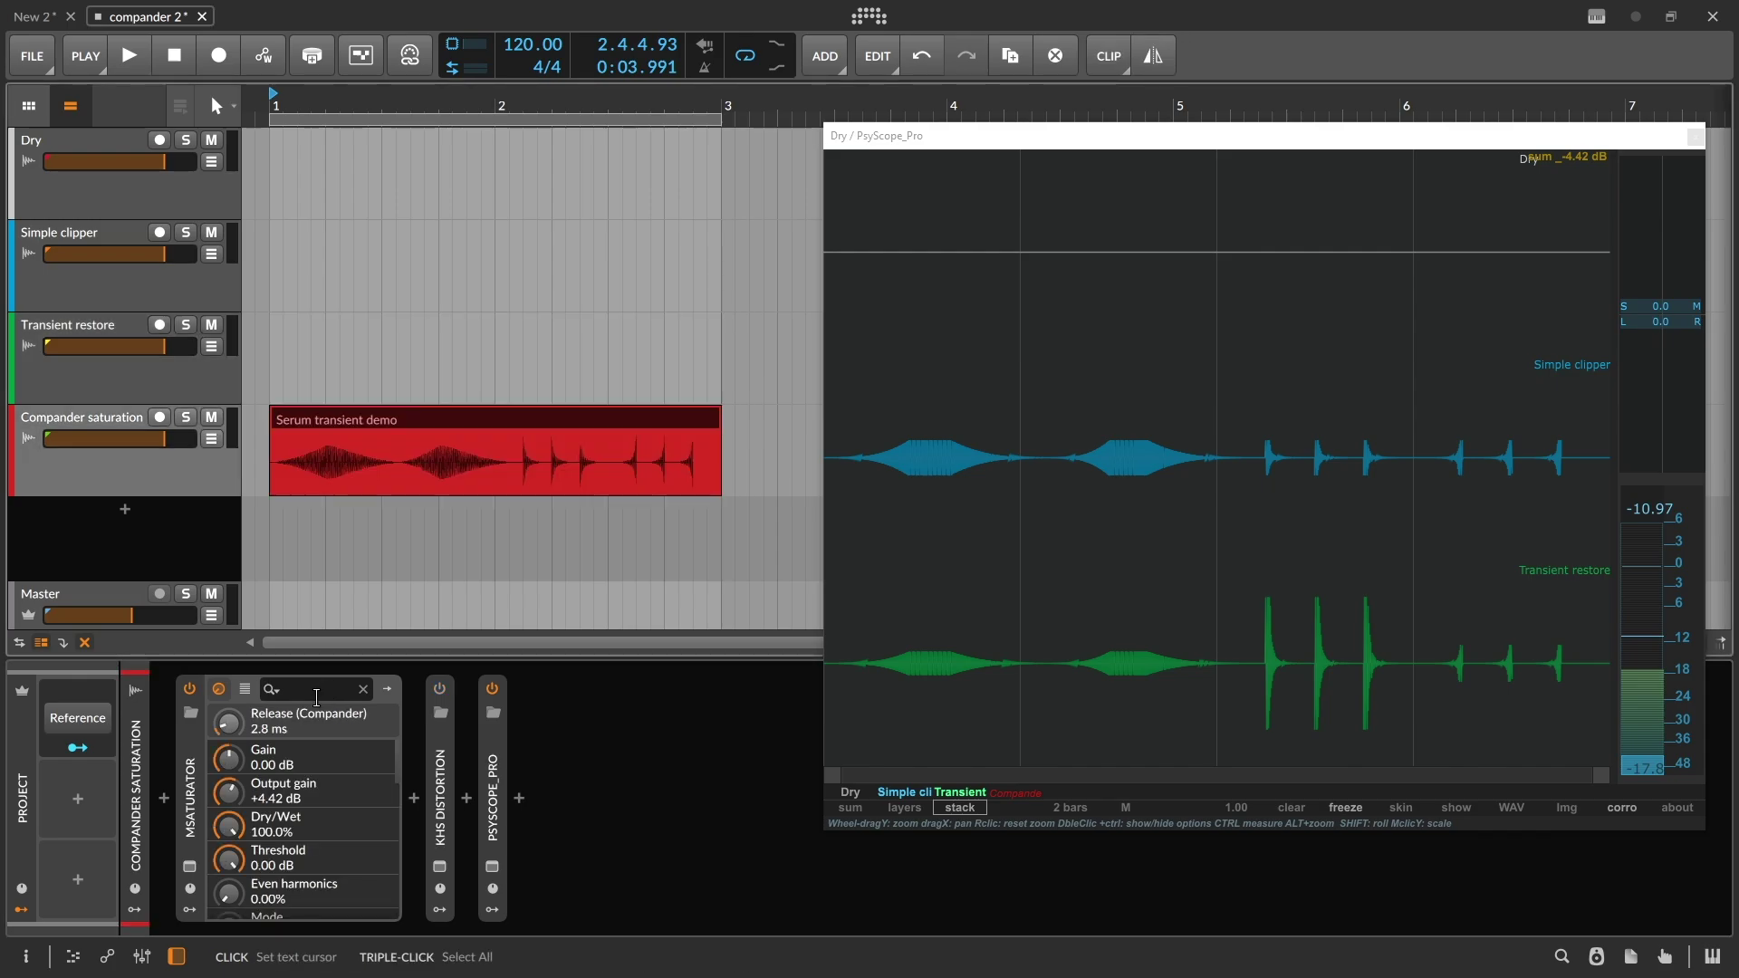
click(189, 867)
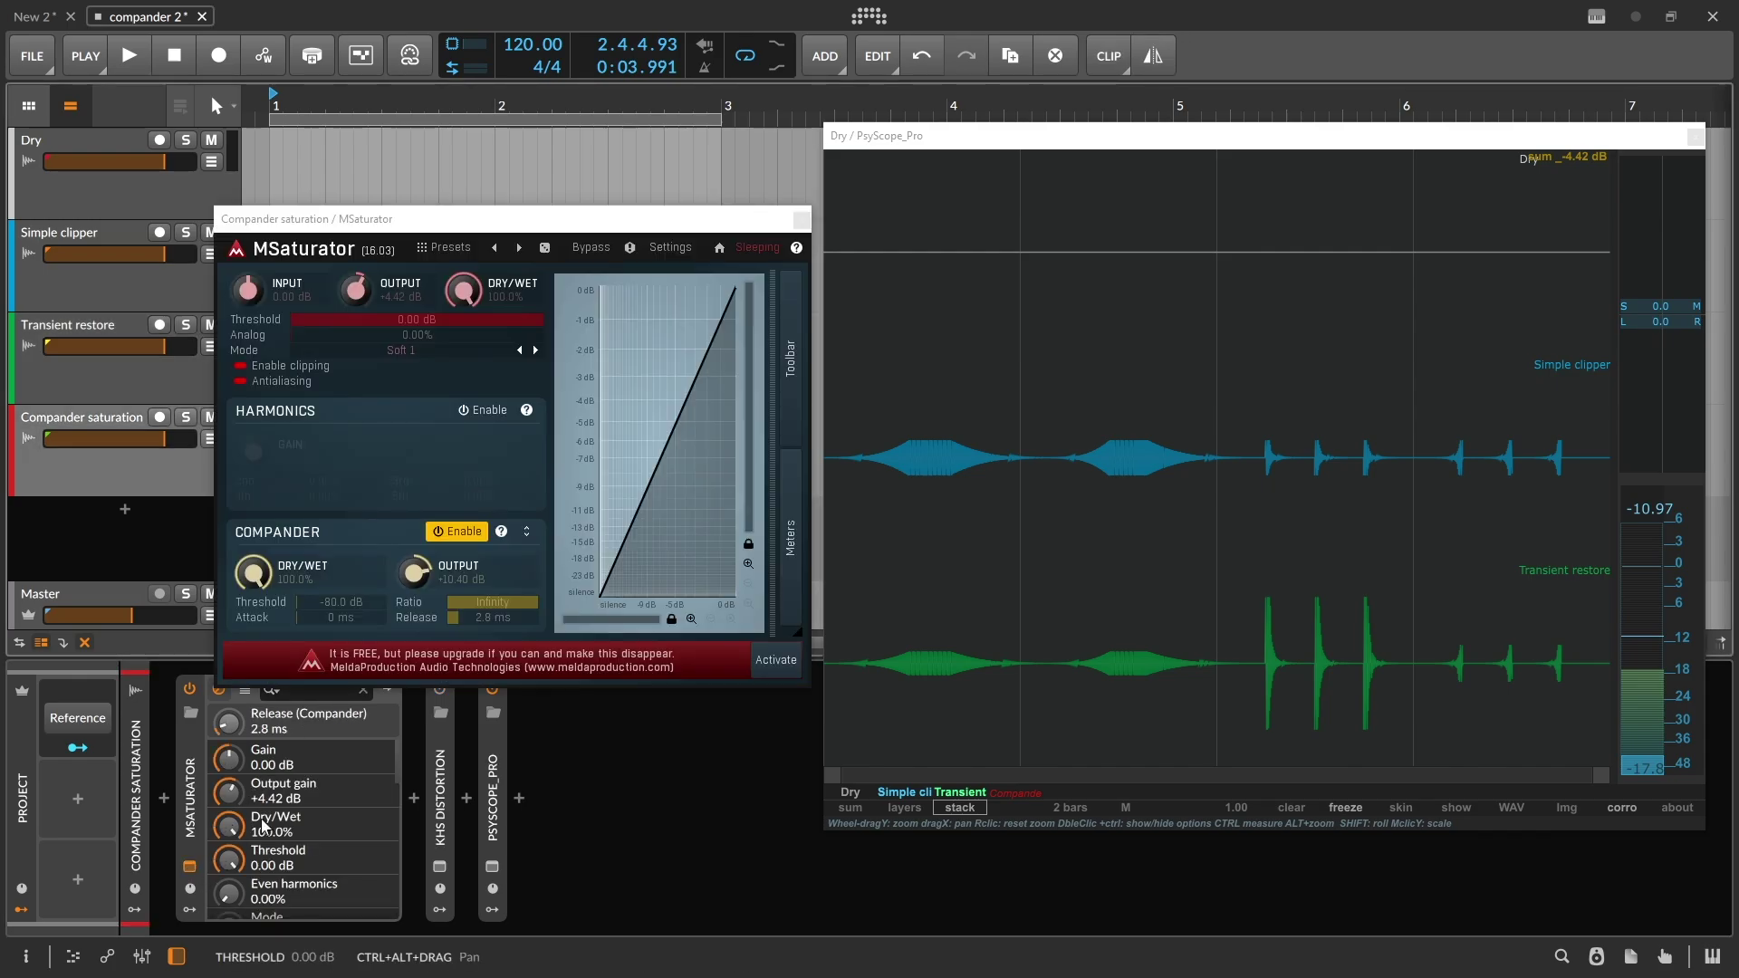
Check the kHs Distortion Dynamics setting, then play and stop the Compander saturation track
click(440, 868)
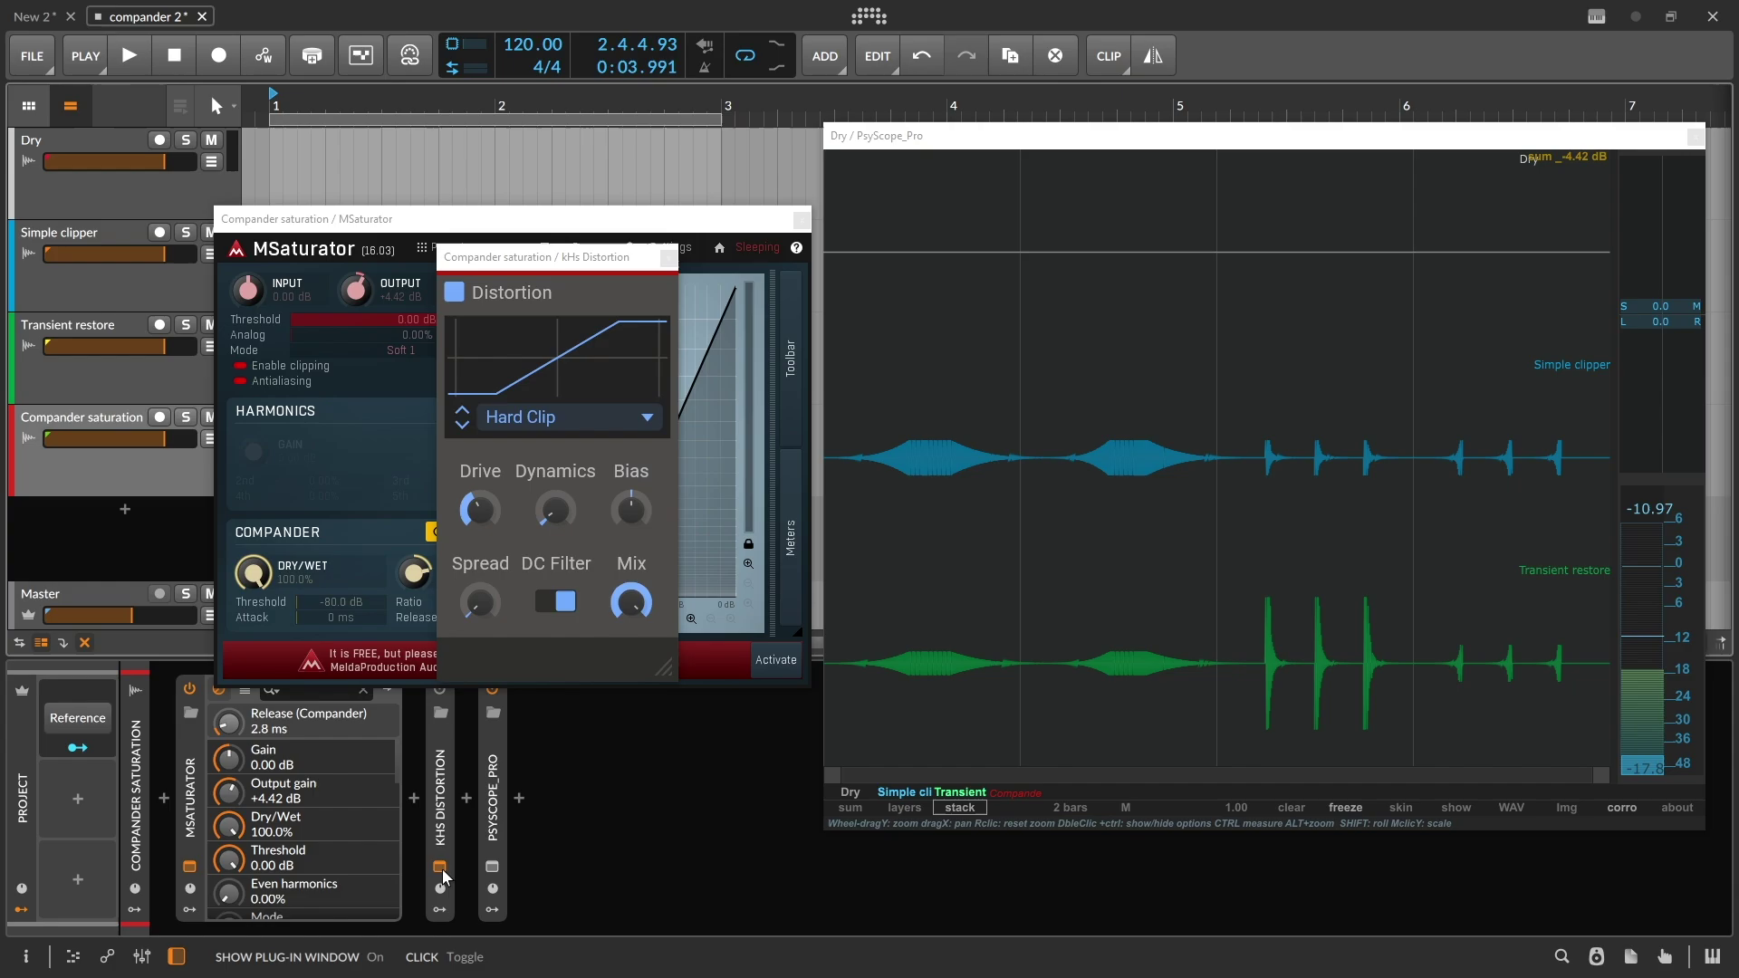
click(554, 509)
click(691, 671)
key(space)
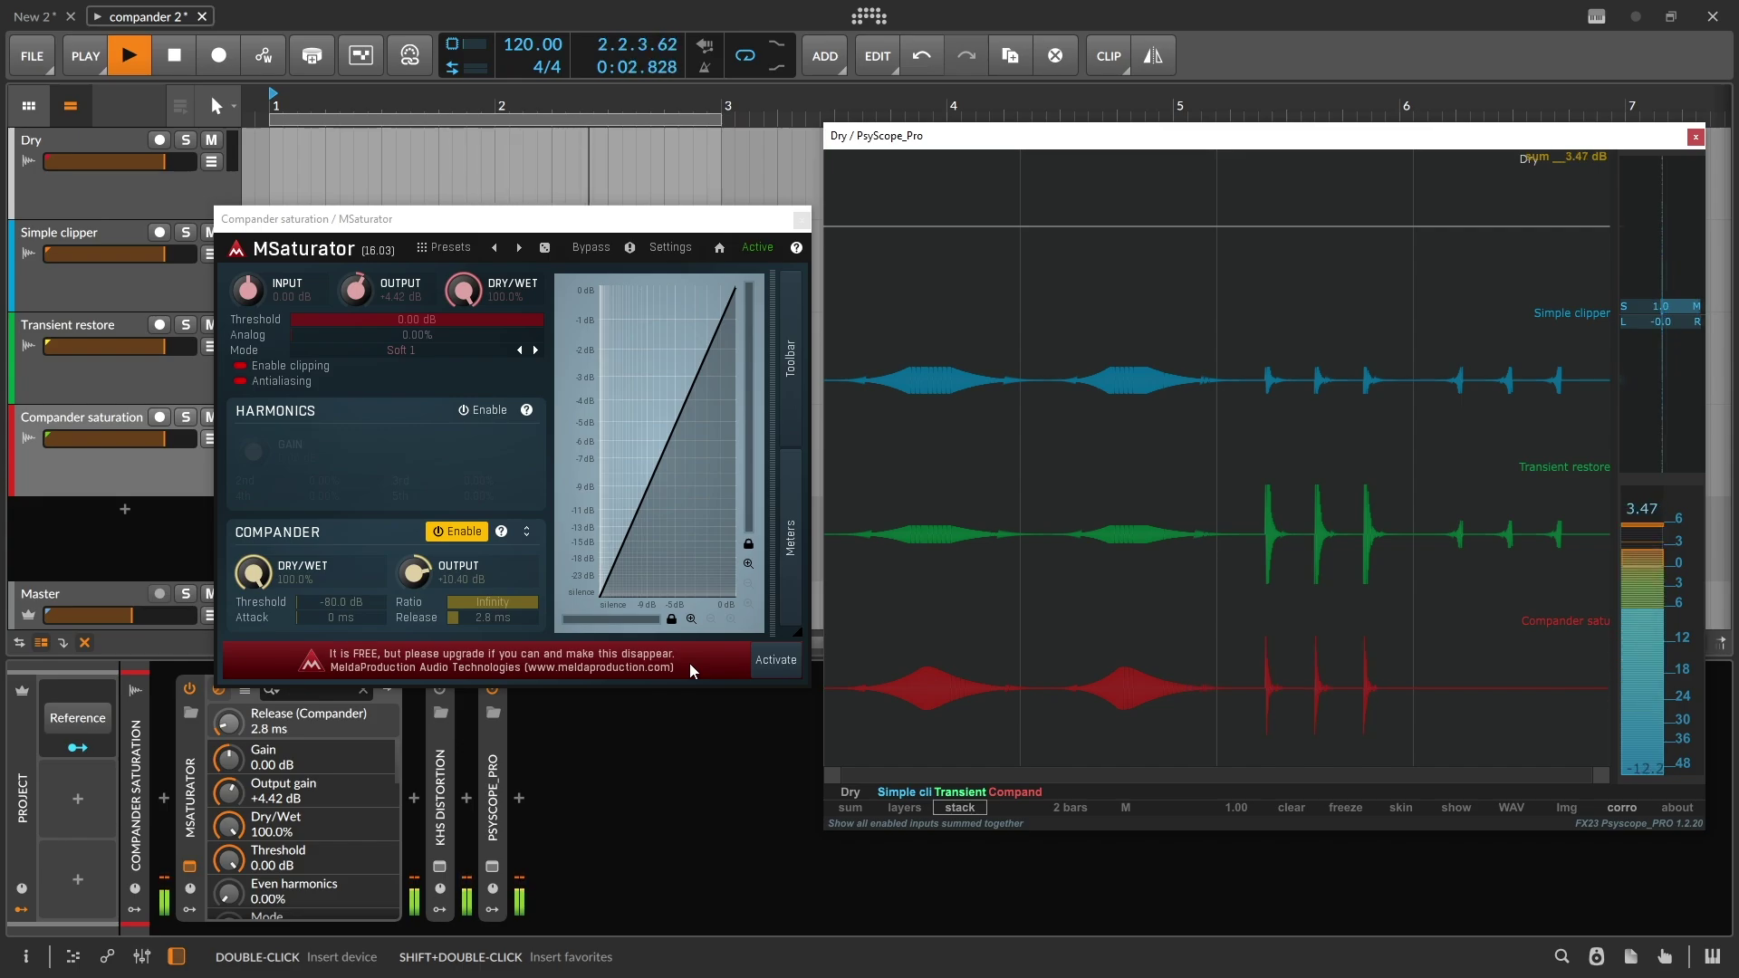
key(space)
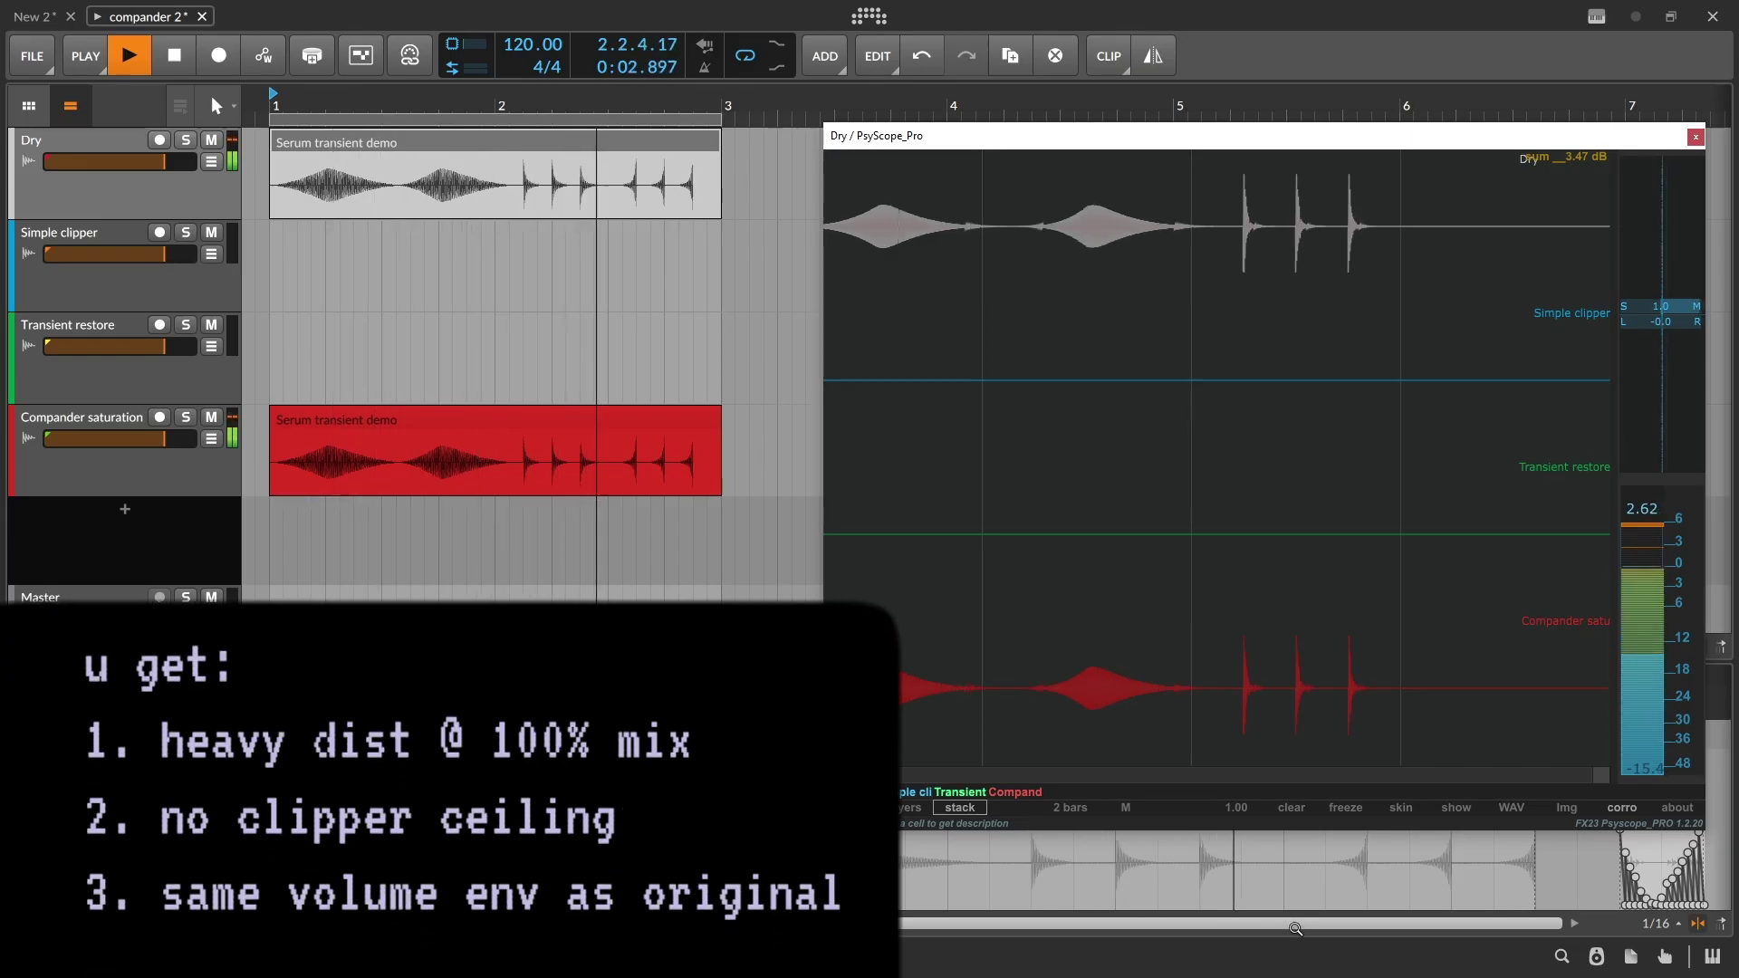
Zoom PsyScope in to compare the grey Dry spikes with the red Compander saturation trace
scroll(1221, 474, up, 5)
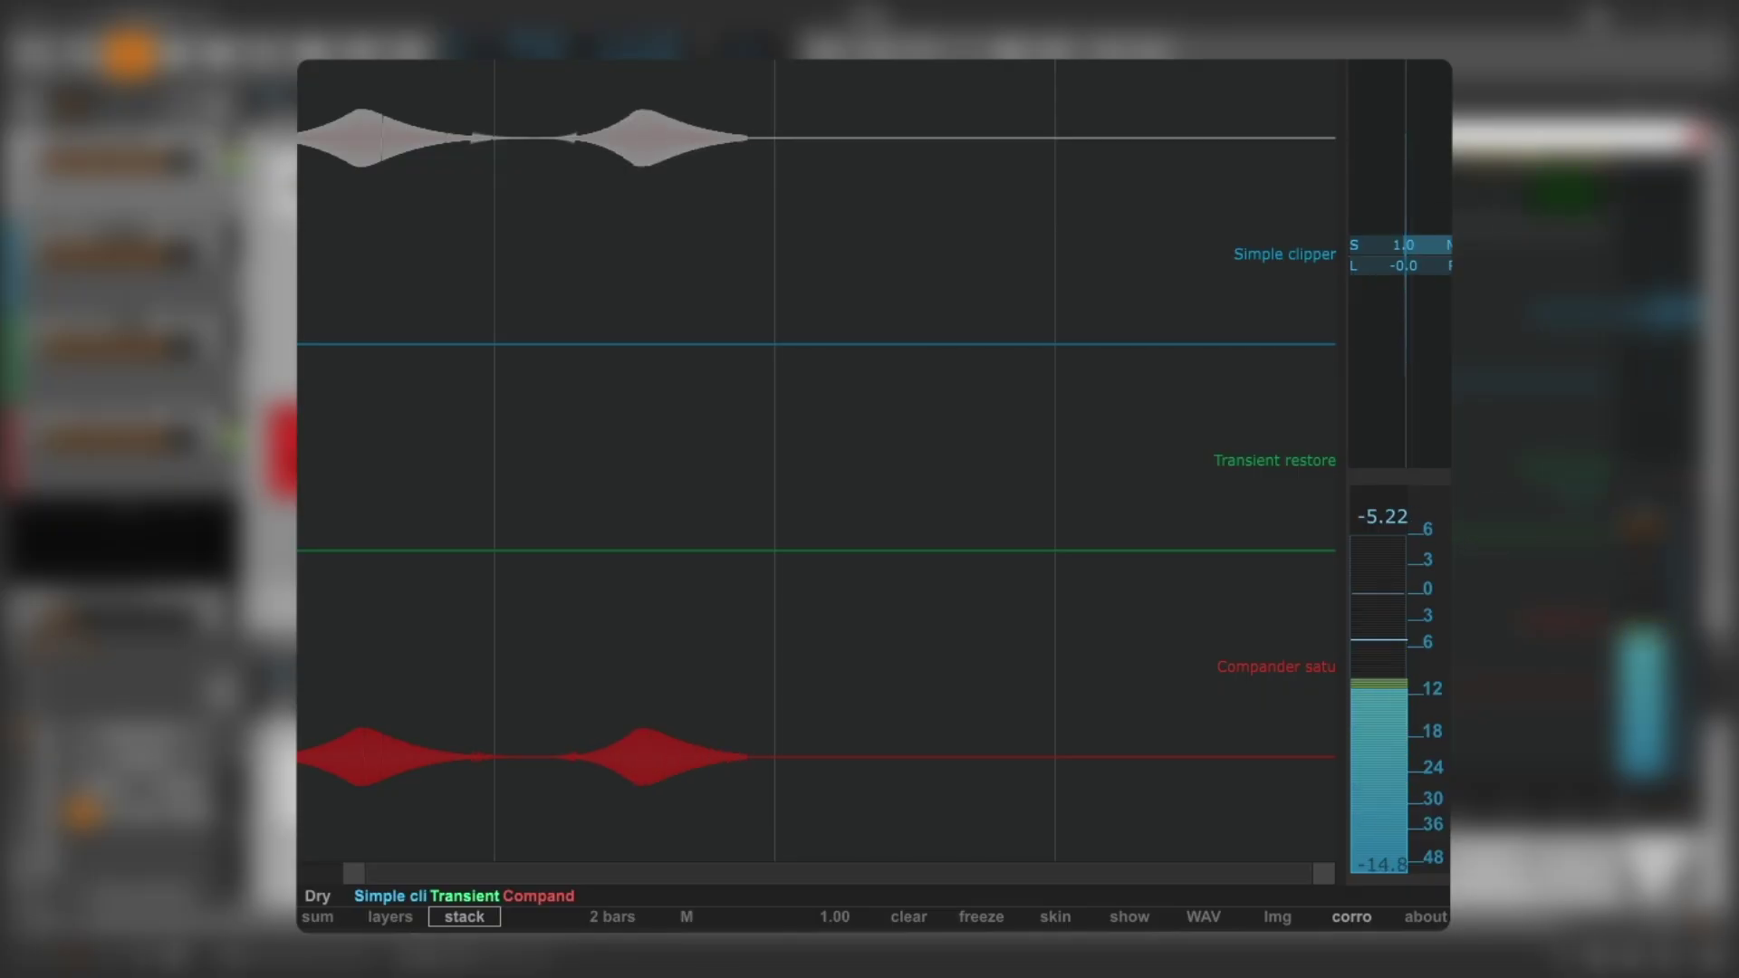
scroll(812, 473, up, 10)
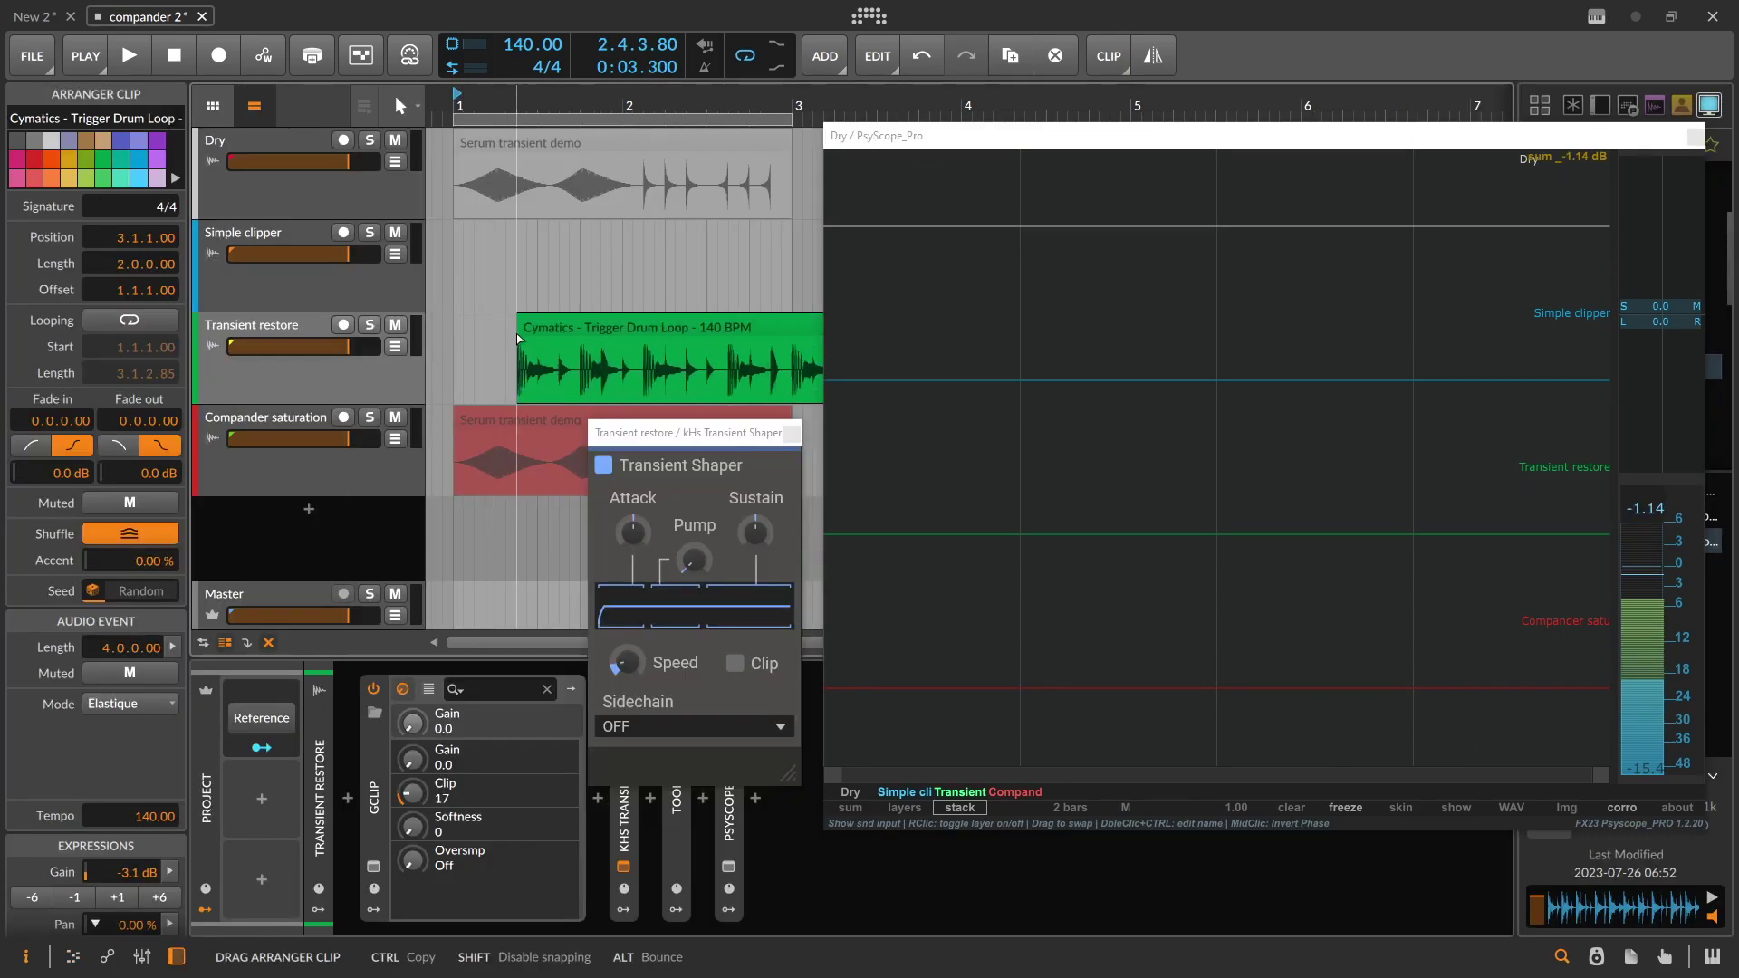
key(space)
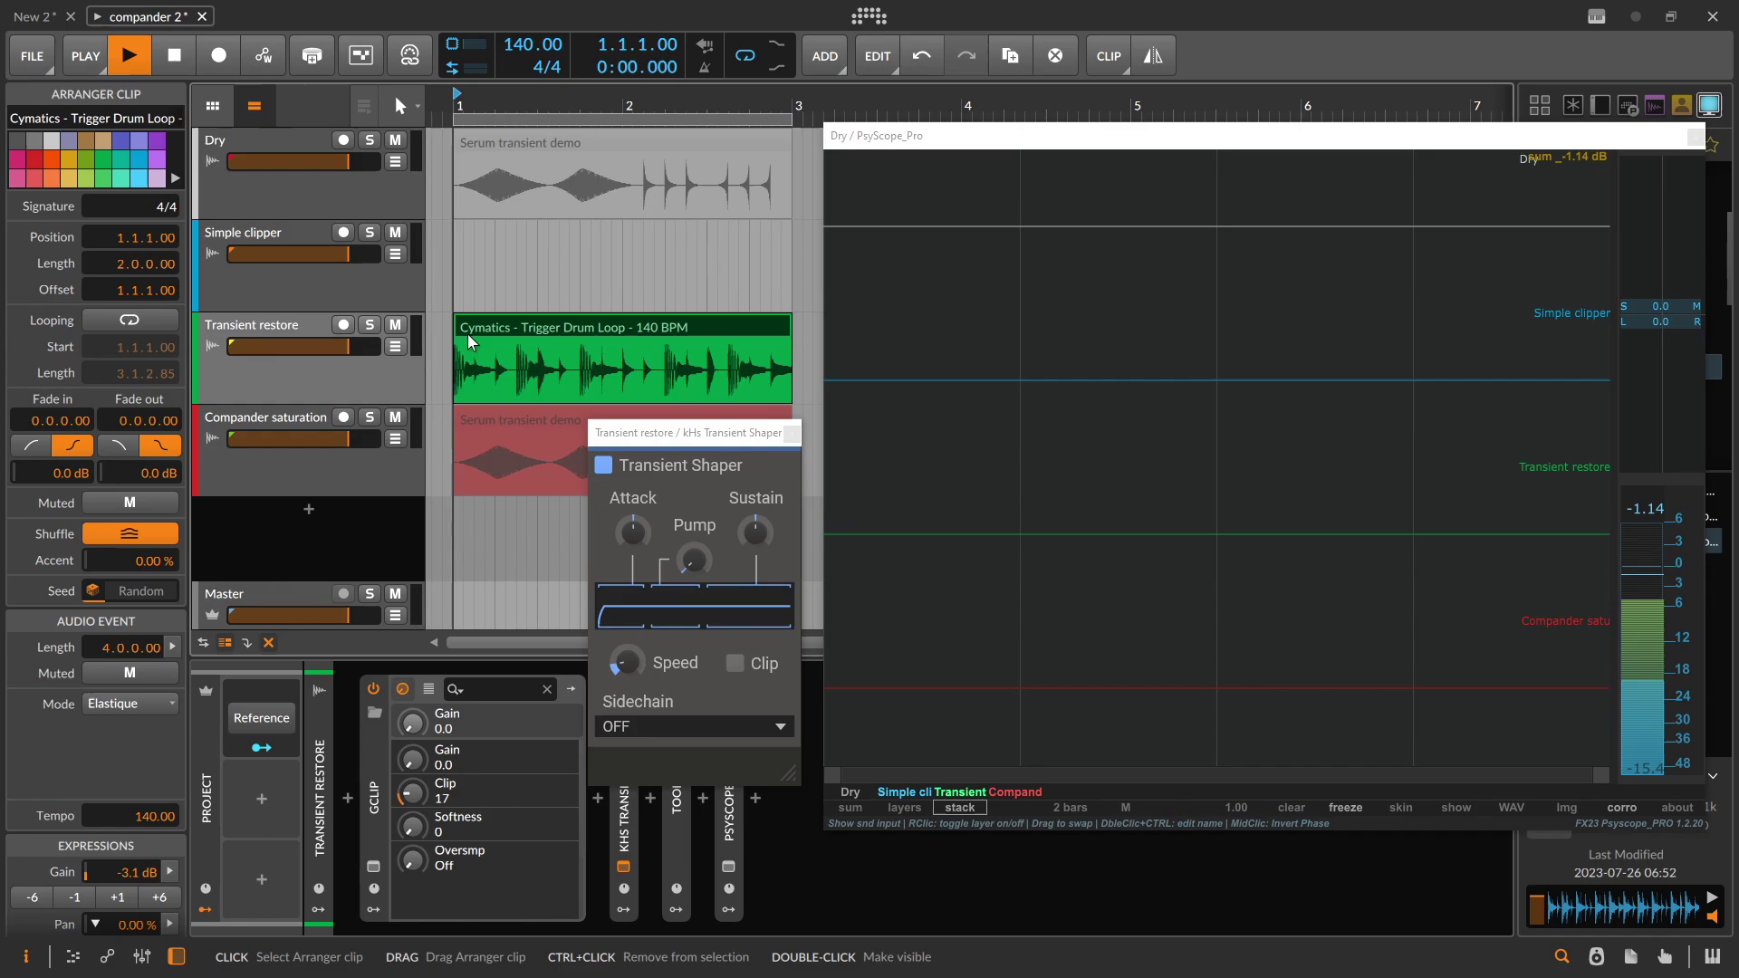
drag(634, 532, 633, 507)
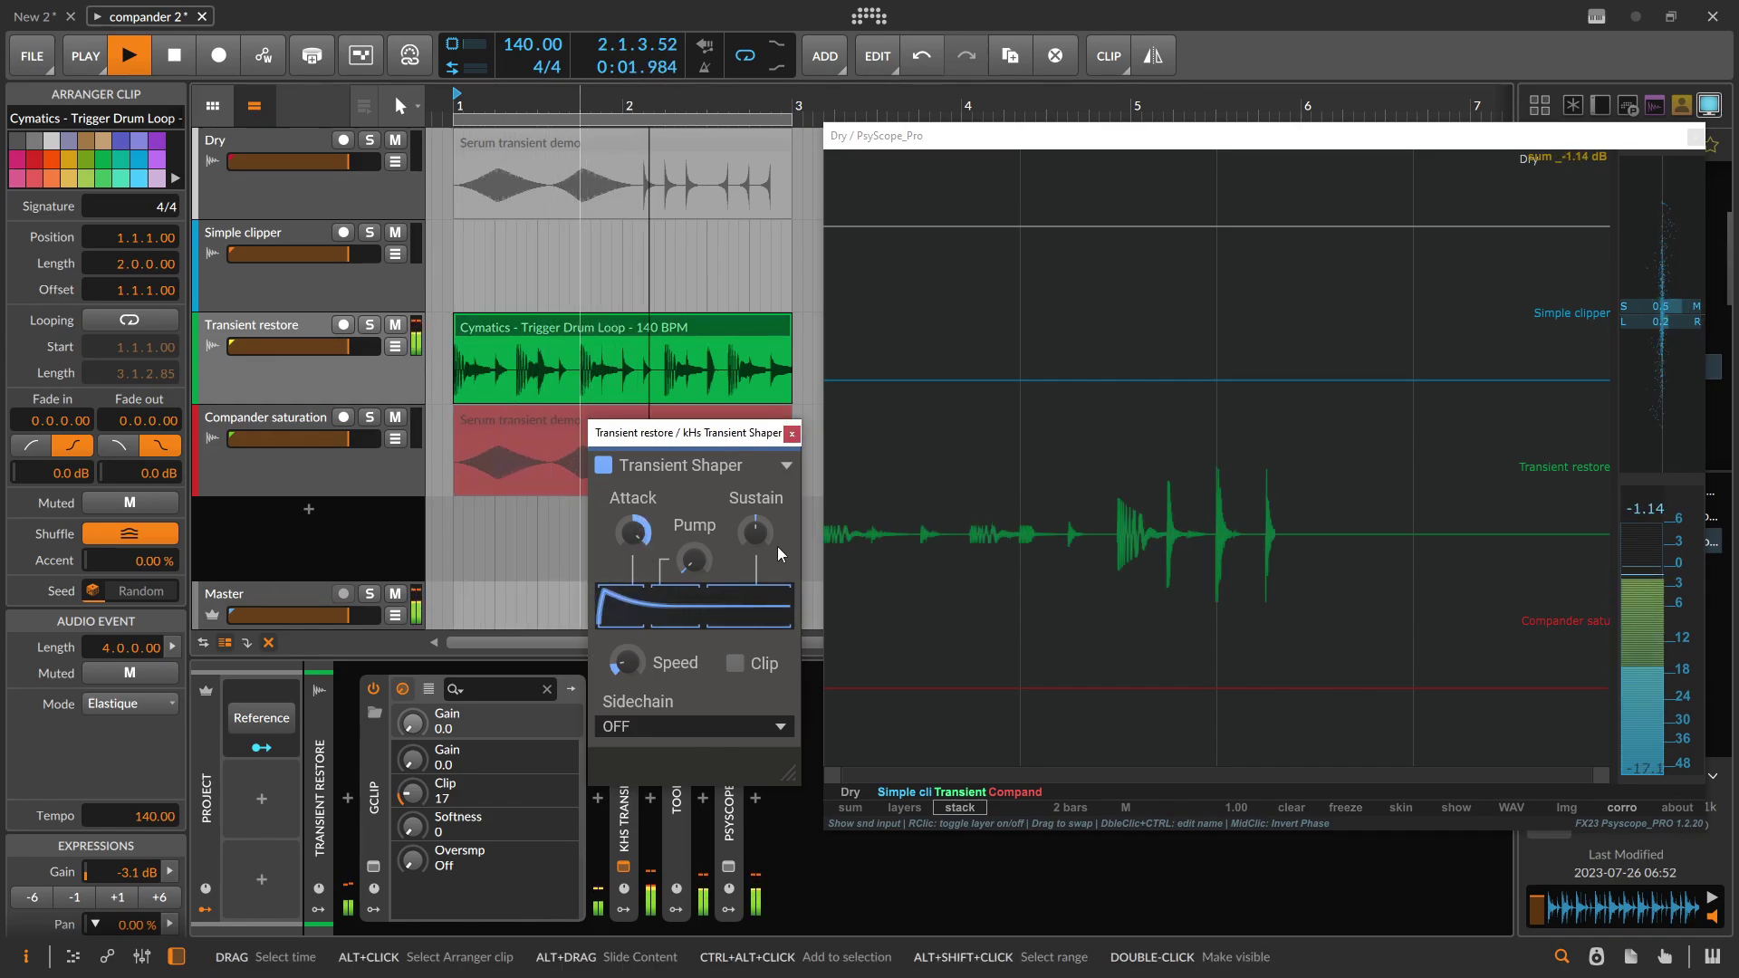
mouse_move(755, 531)
mouse_down()
mouse_move(755, 566)
mouse_move(755, 507)
mouse_up()
drag(627, 663, 627, 625)
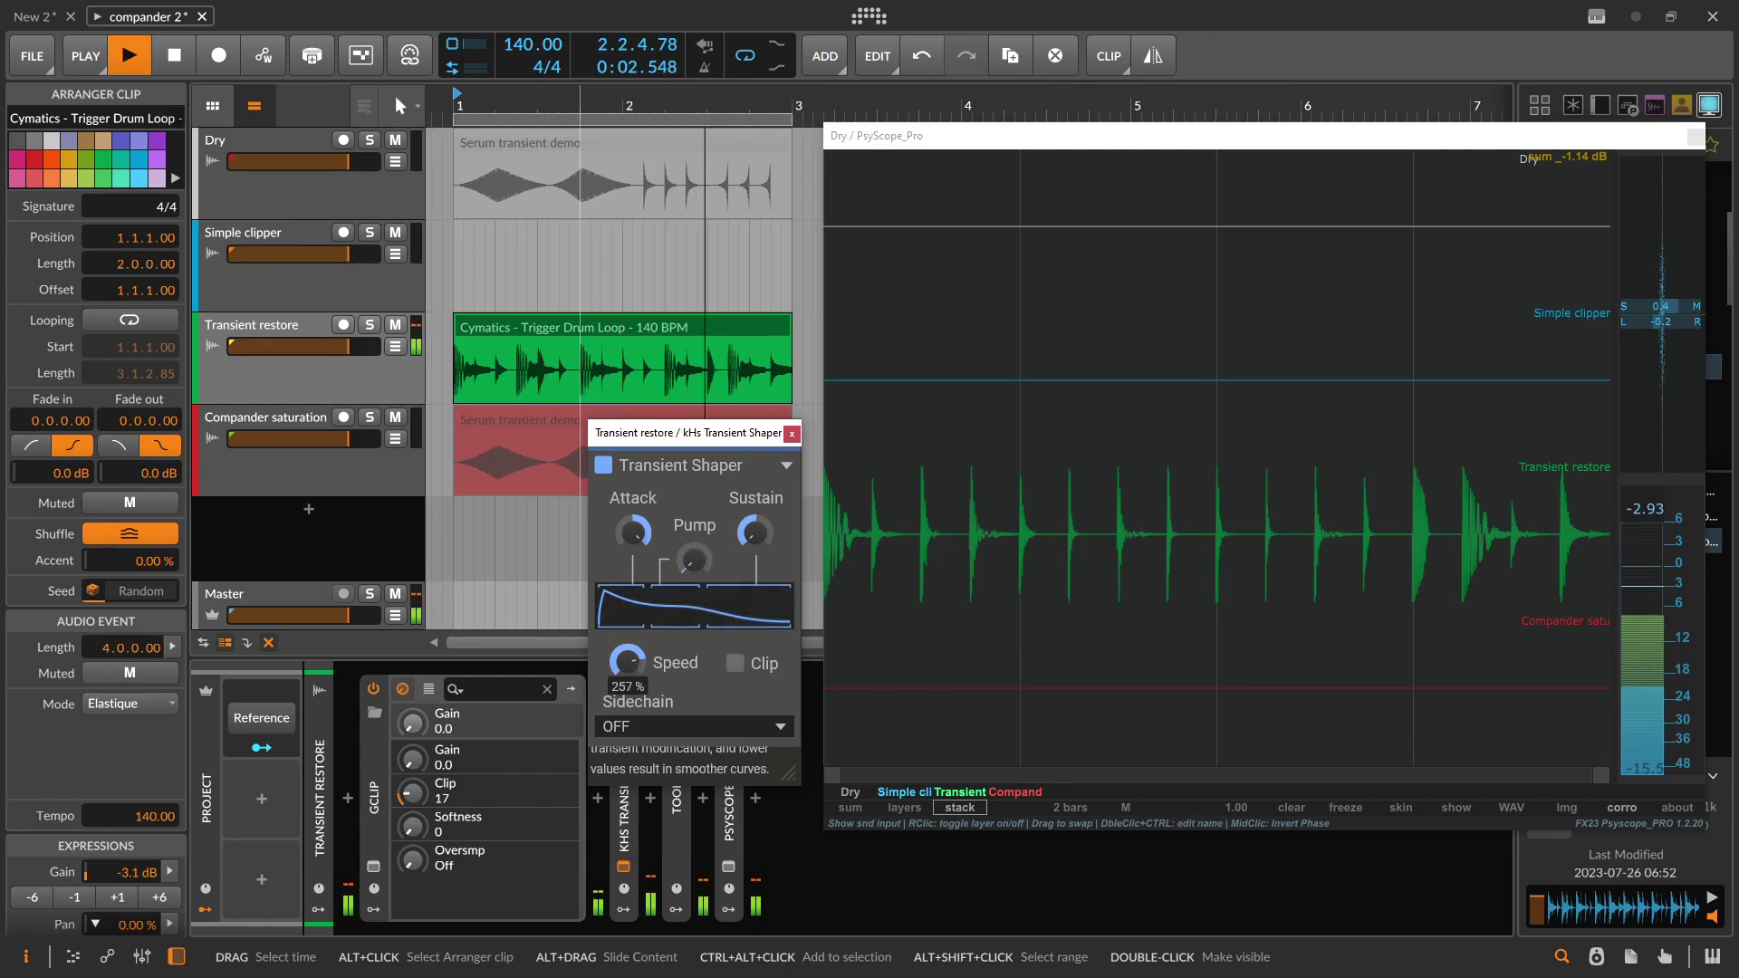
key(space)
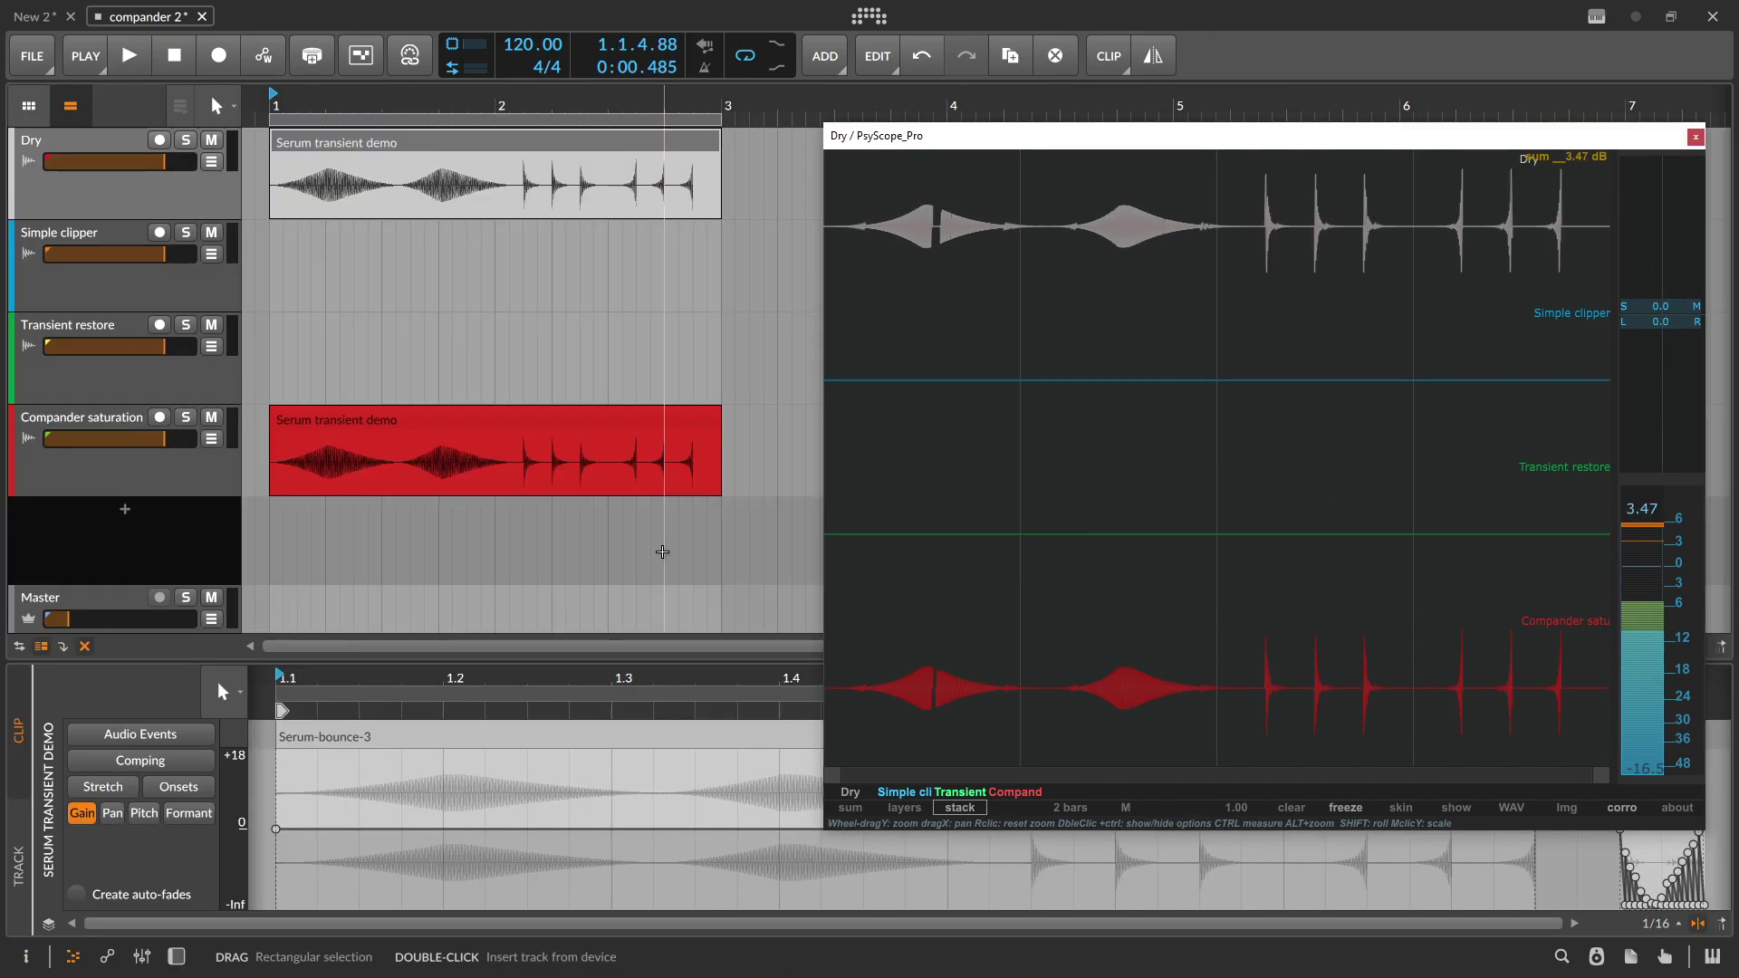